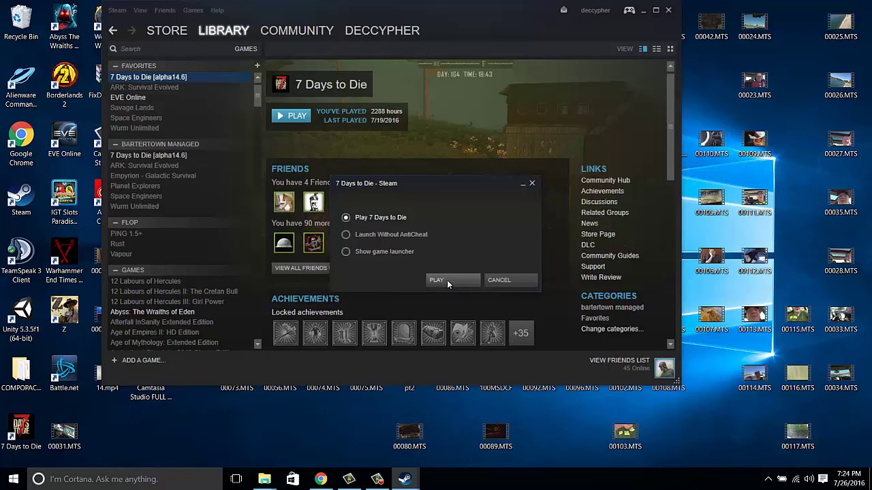
Launch 7 Days to Die from Steam with 'Play 7 Days to Die' selected
{"action": "left_click", "coordinate": [447, 280]}
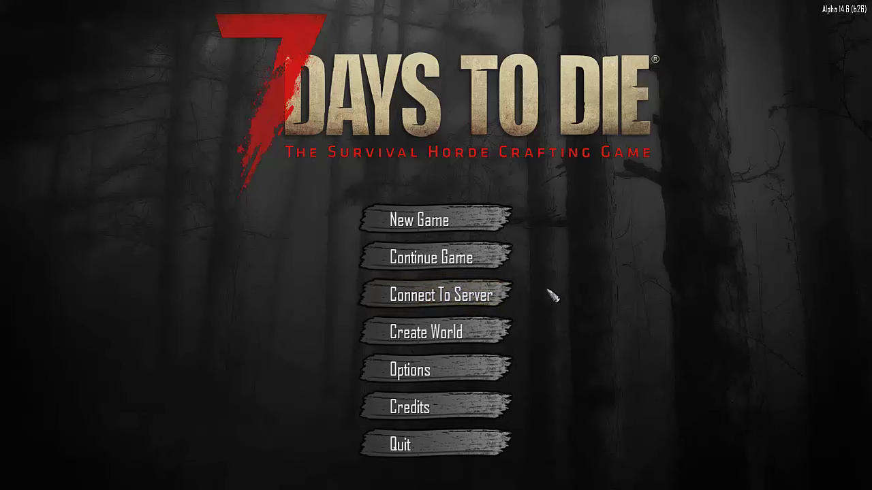
Continue the game and start the top save, 'youtube'
{"action": "left_click", "coordinate": [371, 256]}
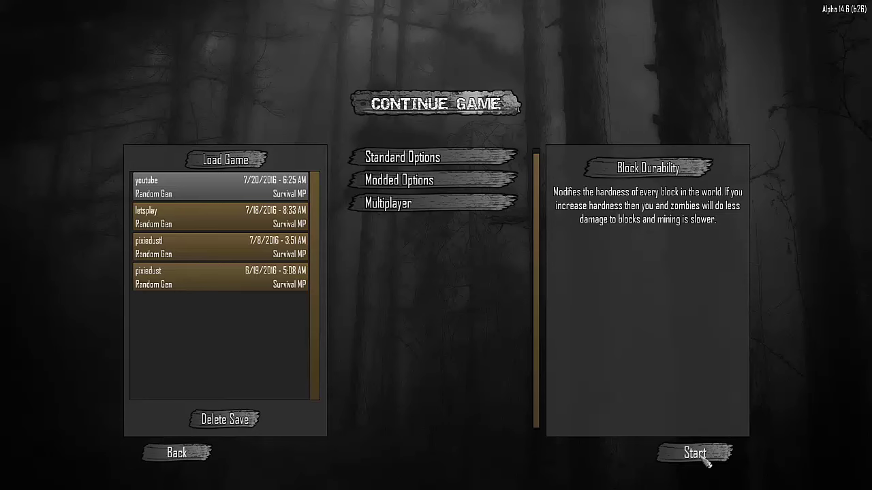
{"action": "left_click", "coordinate": [695, 454]}
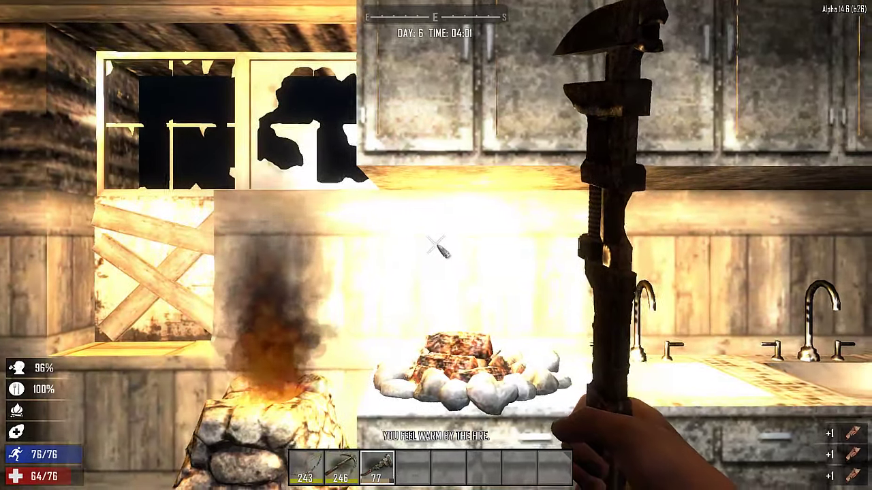
{"action": "key", "text": "Escape"}
{"action": "left_click", "coordinate": [63, 45]}
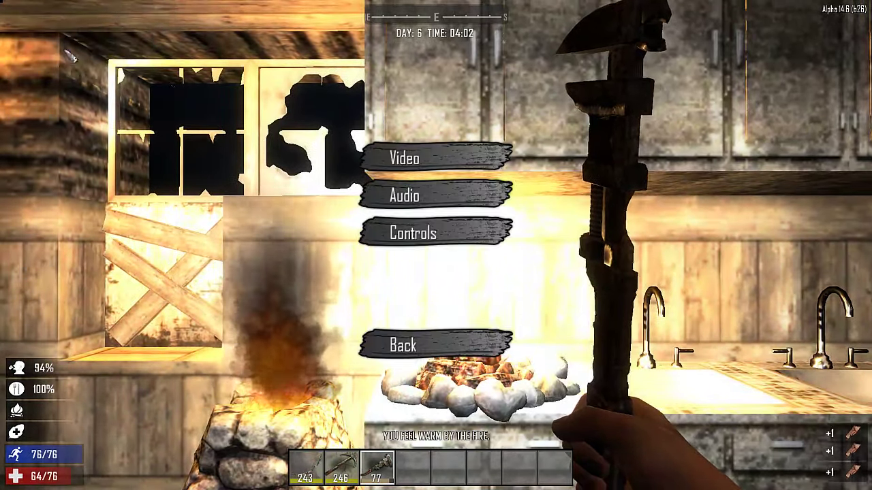
{"action": "left_click", "coordinate": [428, 197]}
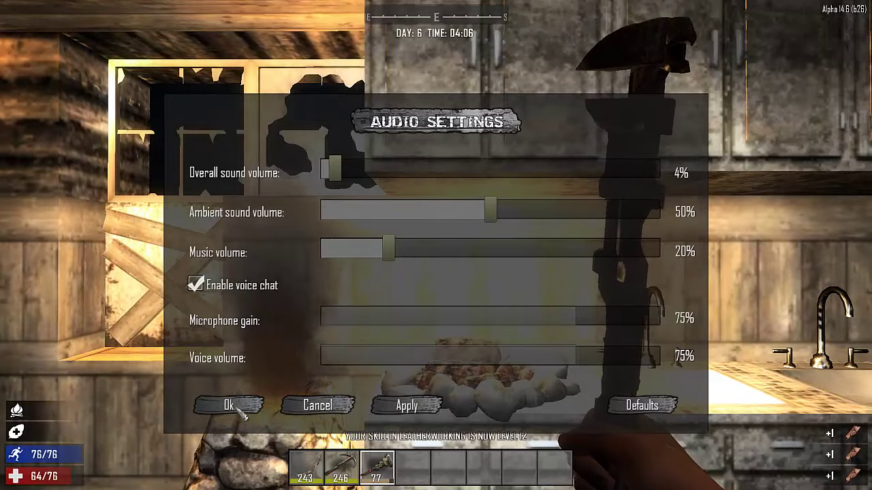
{"action": "left_click", "coordinate": [230, 407]}
{"action": "left_click", "coordinate": [403, 351]}
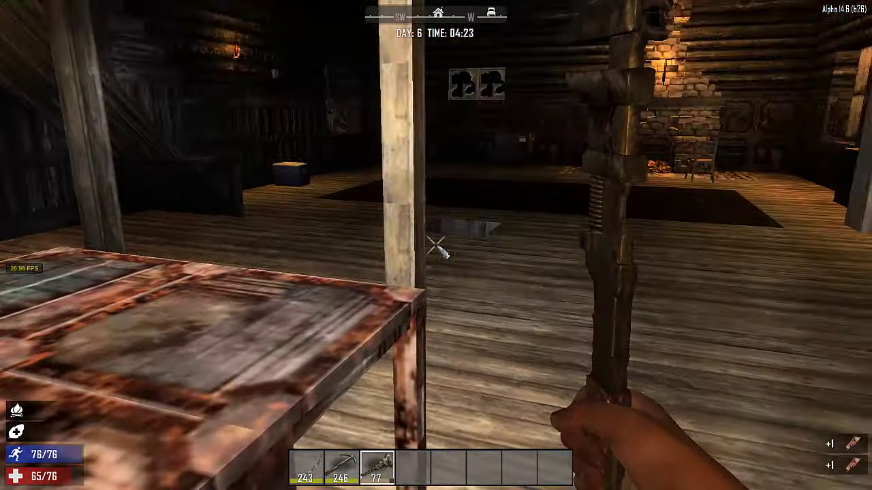
Walk forward across the cabin toward the wooden wall
{"action": "key", "text": "w"}
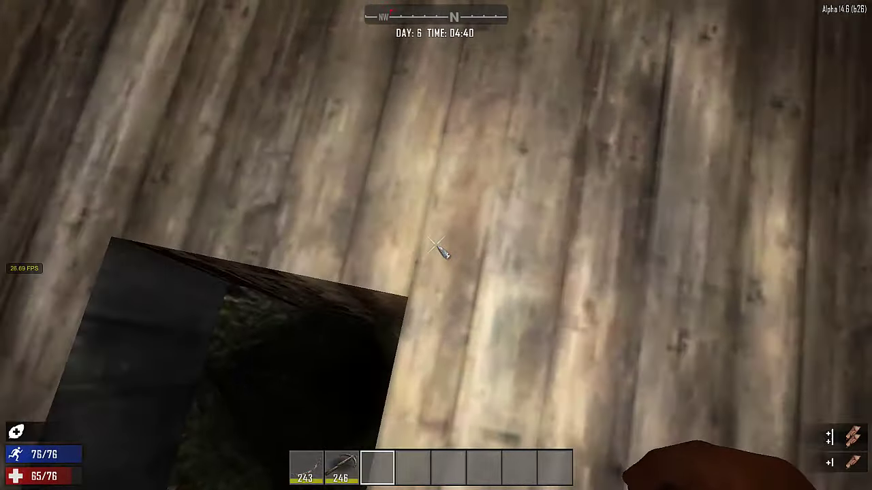
Punch the cabin wall, drop into the shaft, and dig repeatedly at its rocky walls
{"action": "left_click", "coordinate": [439, 251]}
{"action": "key", "text": "w"}
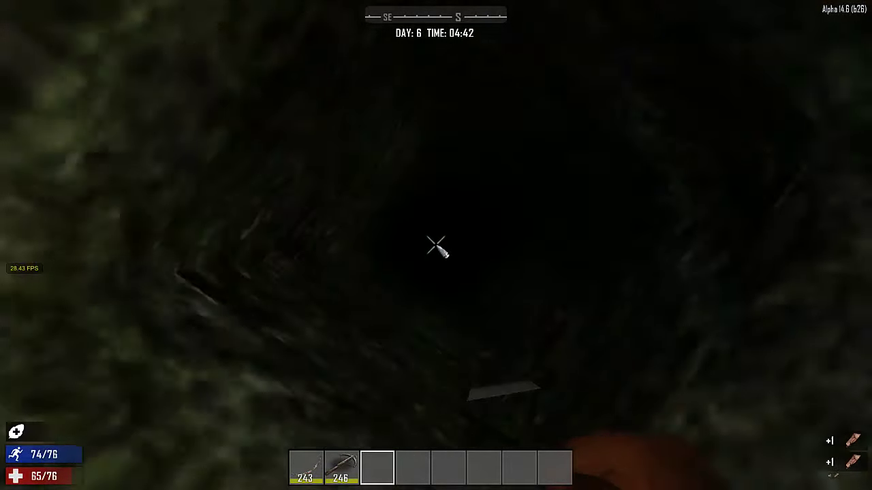
{"action": "left_click", "coordinate": [436, 246]}
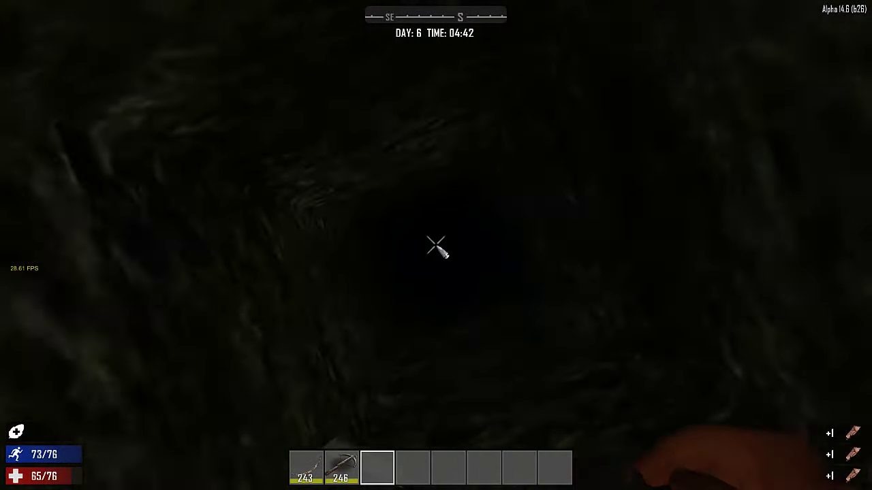
{"action": "left_click", "coordinate": [436, 247]}
{"action": "left_click", "coordinate": [437, 247]}
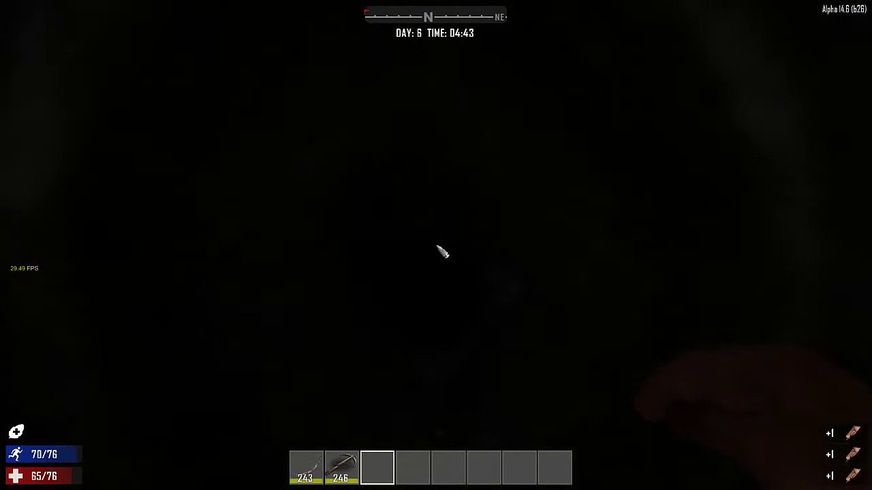
{"action": "left_click", "coordinate": [442, 251]}
{"action": "left_click", "coordinate": [442, 252]}
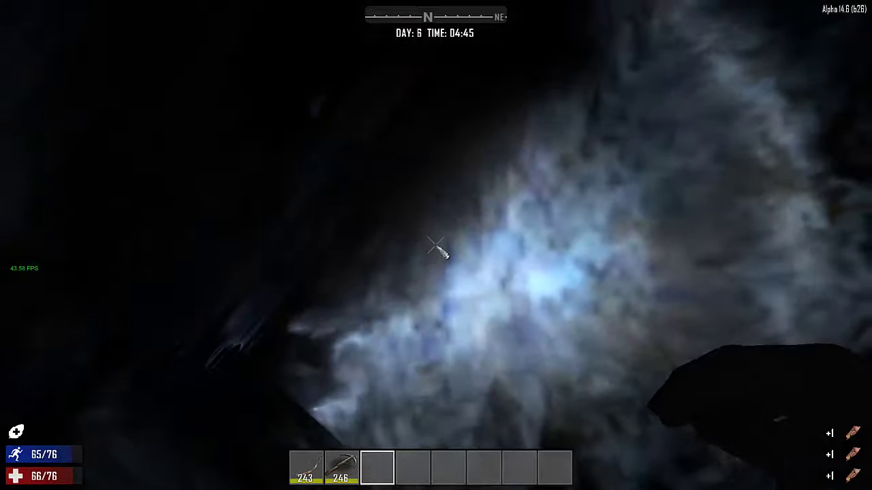
{"action": "left_click", "coordinate": [442, 252]}
{"action": "left_click", "coordinate": [442, 252]}
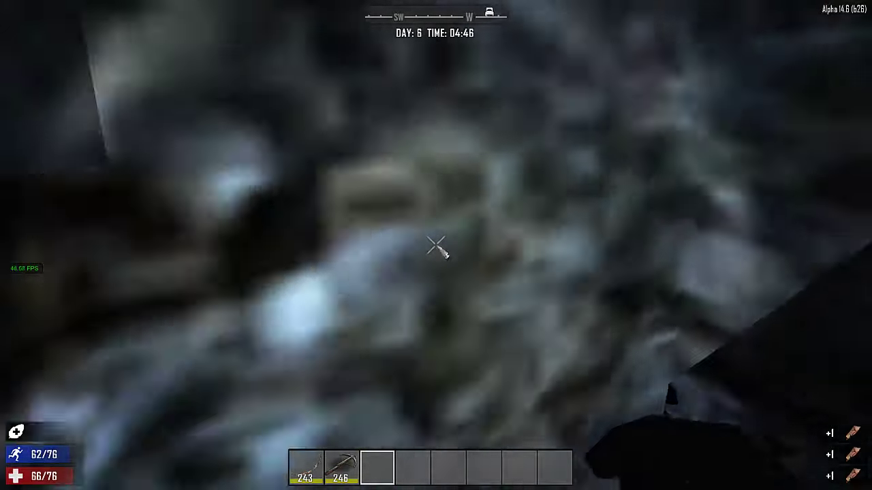
{"action": "left_click", "coordinate": [442, 251]}
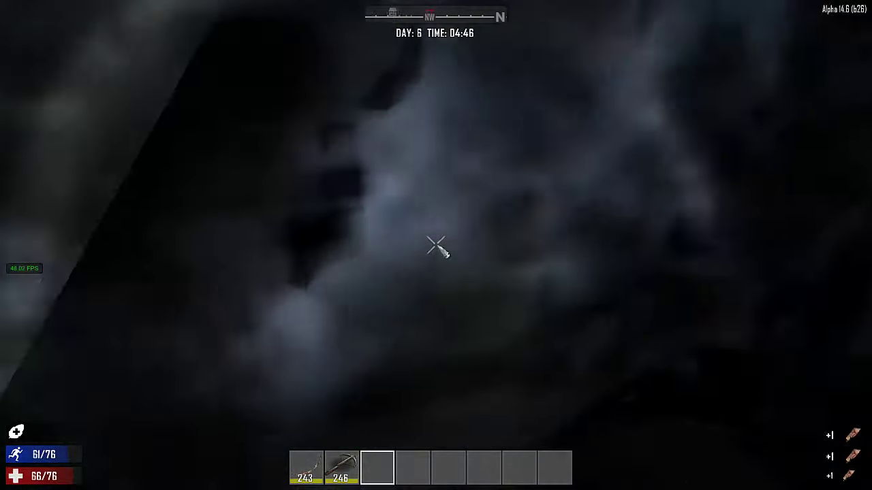
{"action": "left_click", "coordinate": [442, 252]}
{"action": "left_click", "coordinate": [436, 245]}
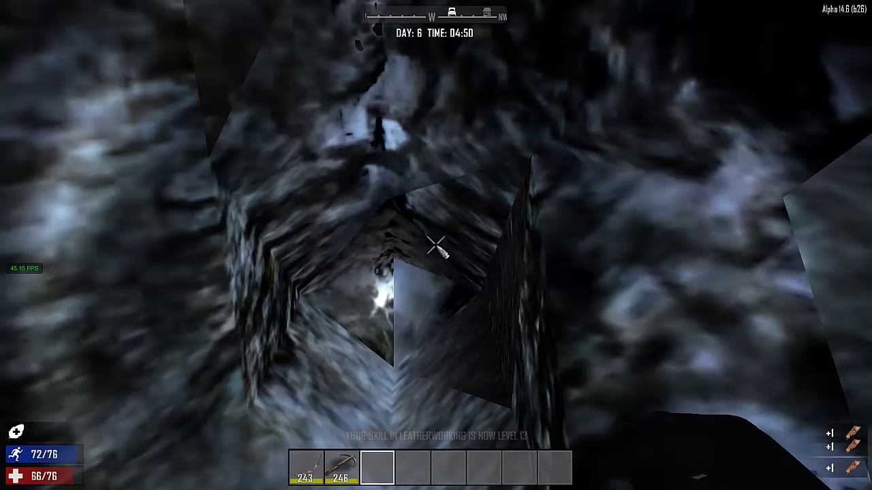
Quit 7 Days to Die to the desktop and close the Steam Library window
{"action": "key", "text": "Escape"}
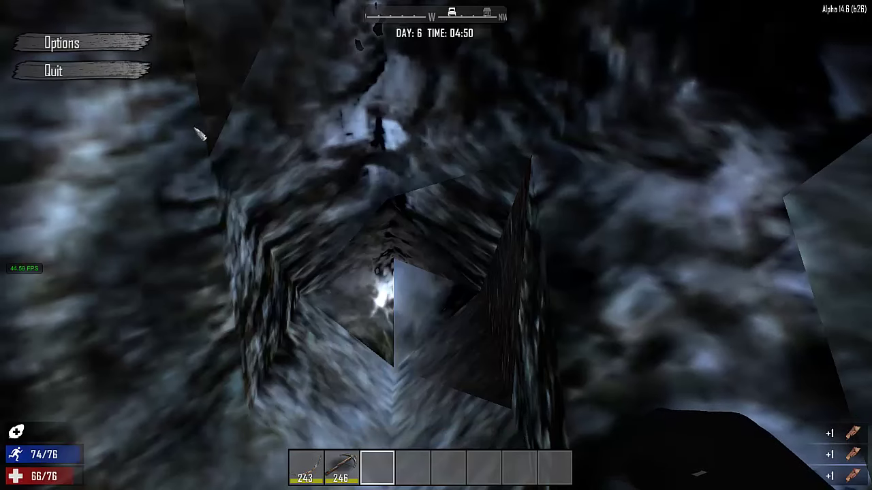
{"action": "left_click", "coordinate": [59, 73]}
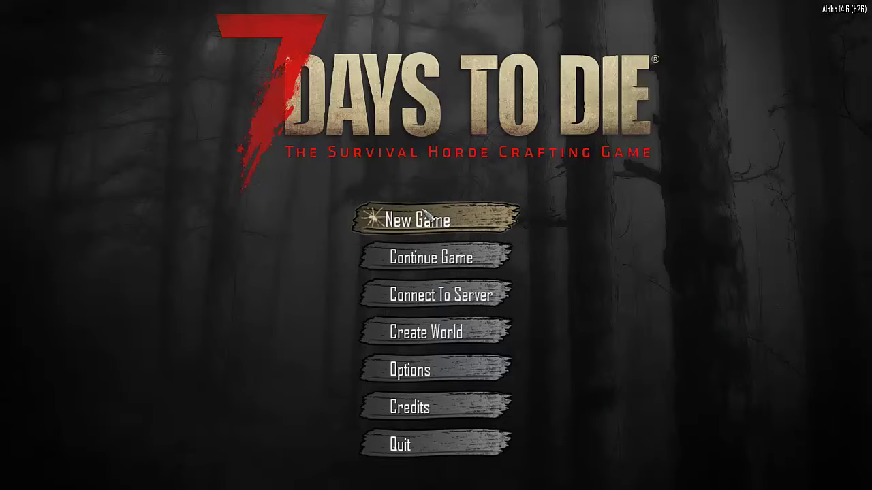
{"action": "left_click", "coordinate": [457, 458]}
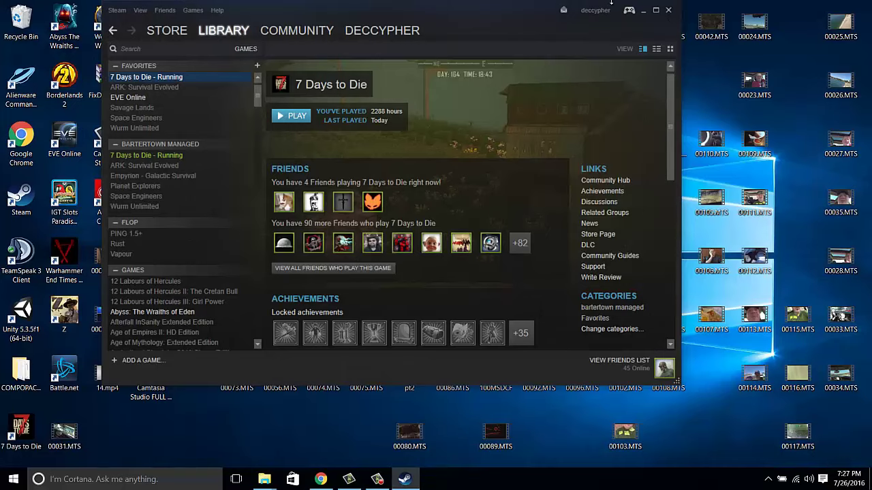
{"action": "left_click", "coordinate": [670, 12]}
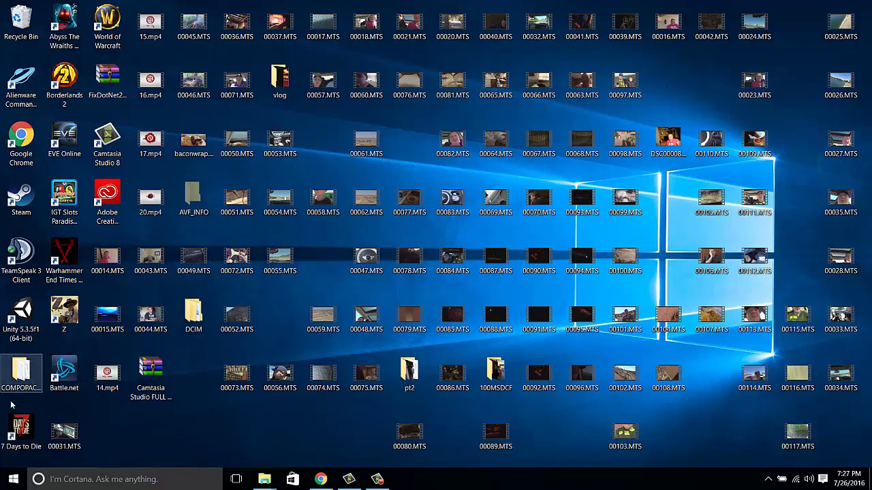
Find Performance Monitor under Windows Administrative Tools and bring up its More > Run as administrator option
{"action": "left_click", "coordinate": [12, 480]}
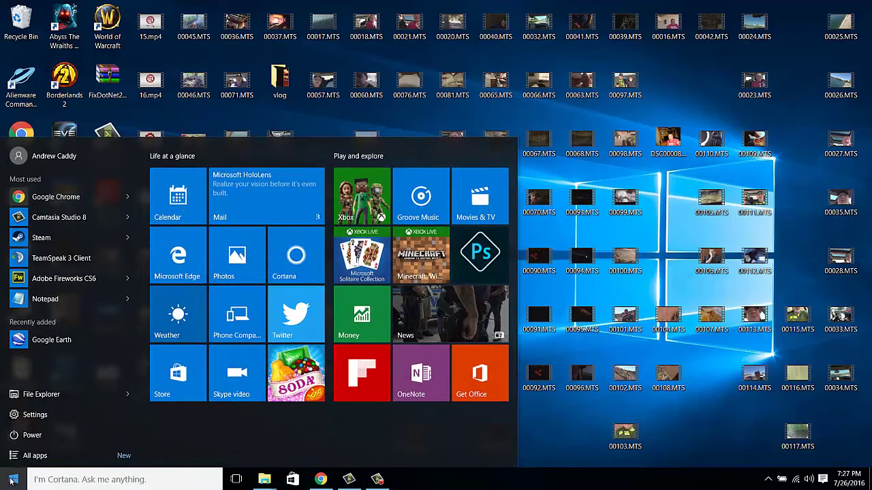
{"action": "left_click", "coordinate": [12, 480]}
{"action": "left_click", "coordinate": [8, 478]}
{"action": "scroll", "coordinate": [136, 232], "scroll_direction": "down", "scroll_amount": 2}
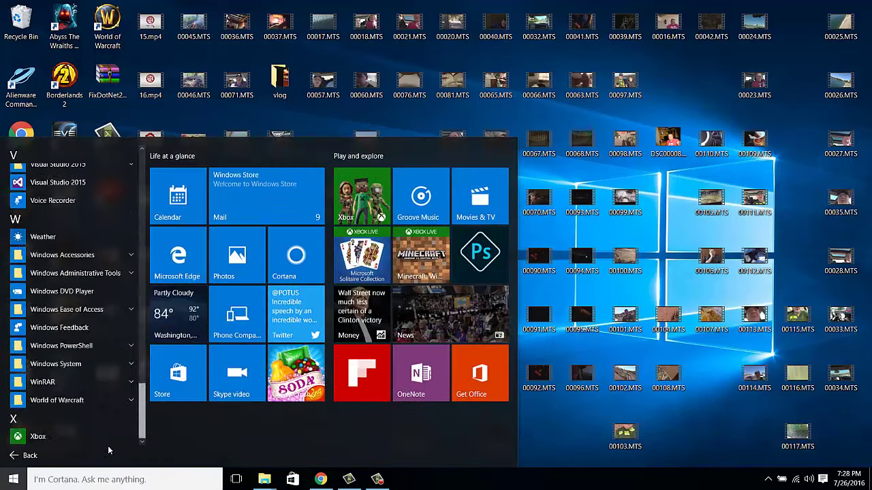
{"action": "left_click", "coordinate": [68, 272]}
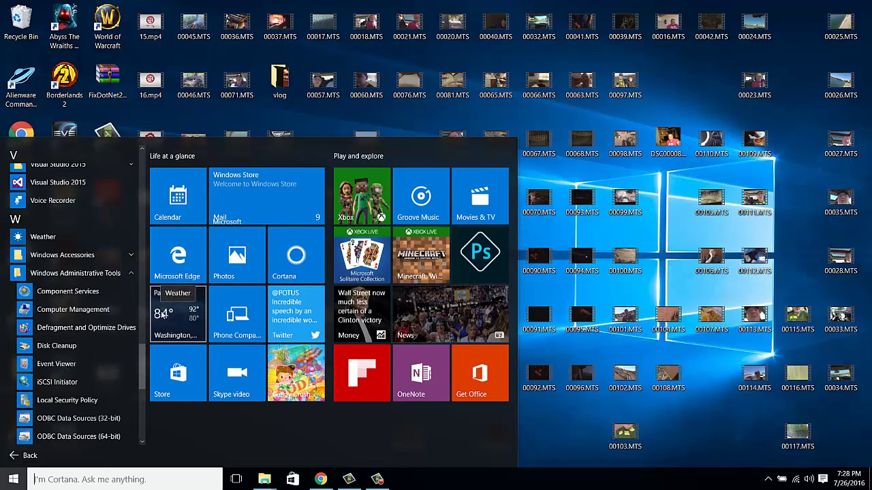
{"action": "left_click_drag", "start_coordinate": [142, 364], "coordinate": [142, 393]}
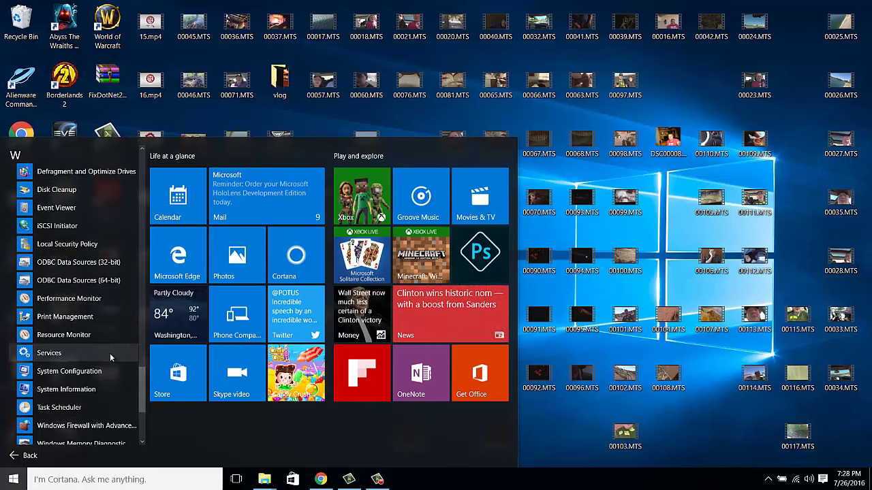
{"action": "right_click", "coordinate": [68, 299]}
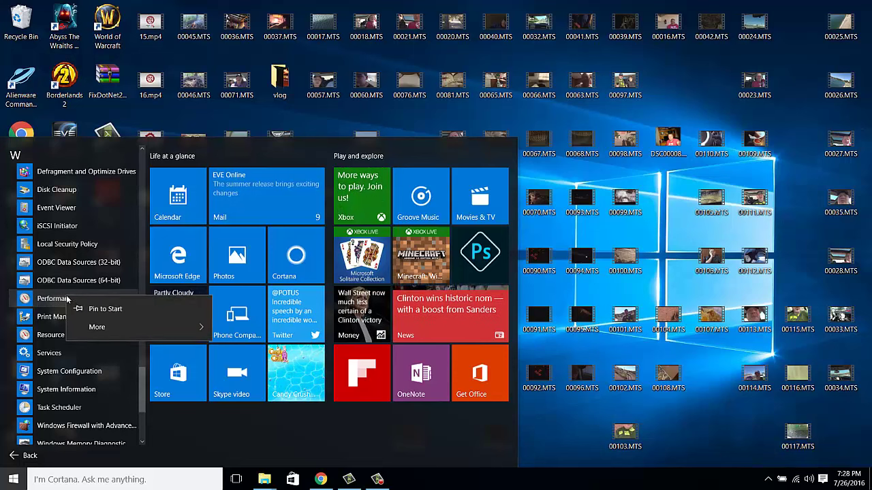
{"action": "mouse_move", "coordinate": [114, 321]}
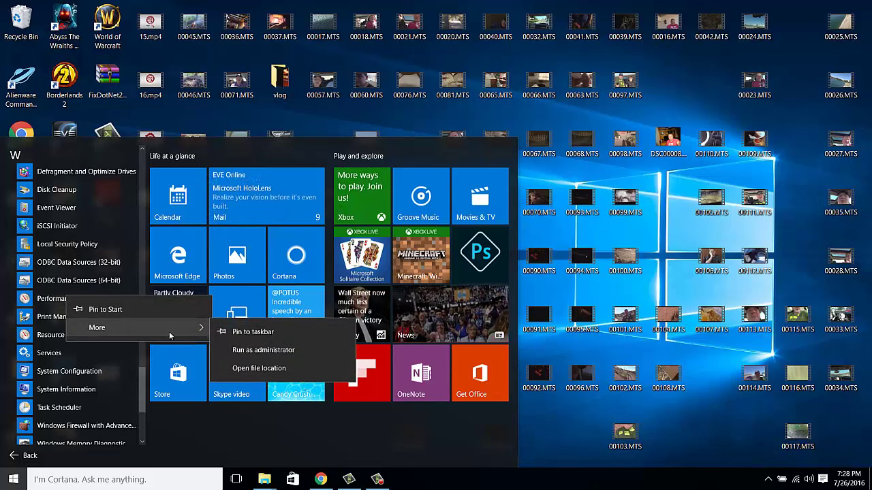
Run Performance Monitor as administrator, then expand Data Collector Sets and select User Defined
{"action": "left_click", "coordinate": [264, 352]}
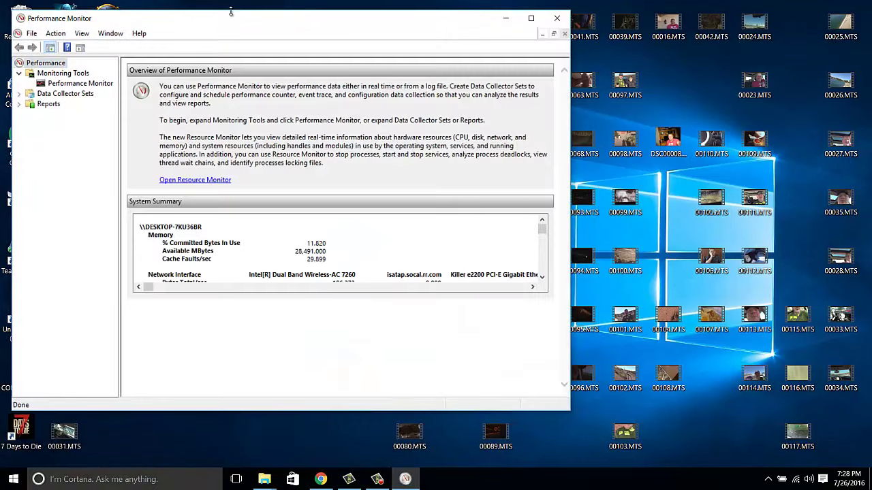
{"action": "left_click_drag", "start_coordinate": [226, 28], "coordinate": [428, 38]}
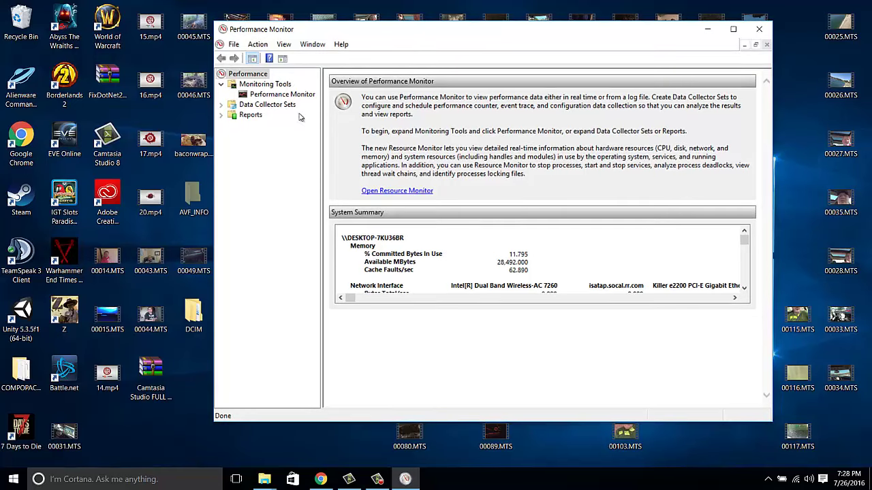
{"action": "left_click", "coordinate": [221, 105]}
{"action": "left_click", "coordinate": [266, 106]}
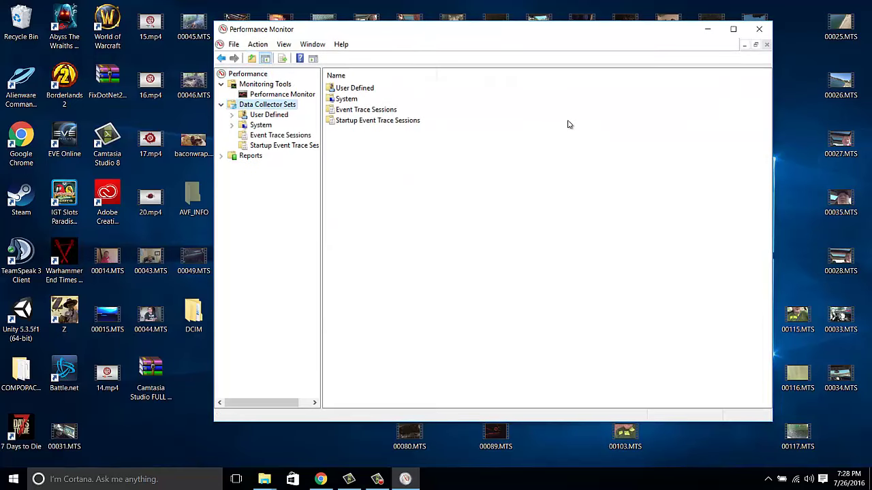
{"action": "left_click", "coordinate": [266, 115]}
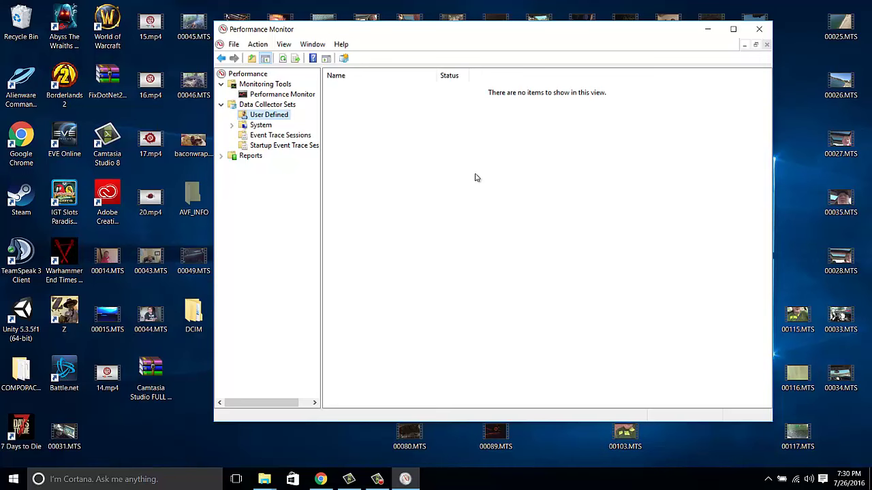
Start a new User Defined data collector set named '7d2d power', created manually
{"action": "right_click", "coordinate": [273, 117]}
{"action": "mouse_move", "coordinate": [297, 120]}
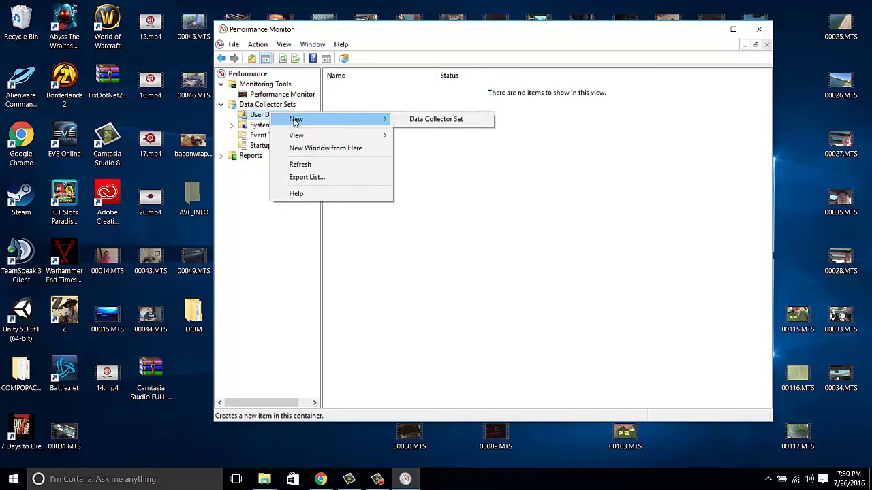
{"action": "left_click", "coordinate": [444, 121]}
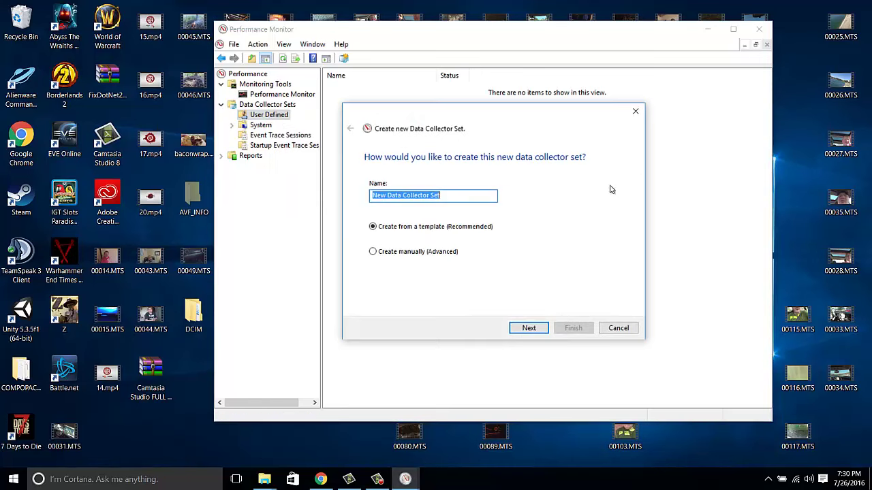
{"action": "type", "text": "7"}
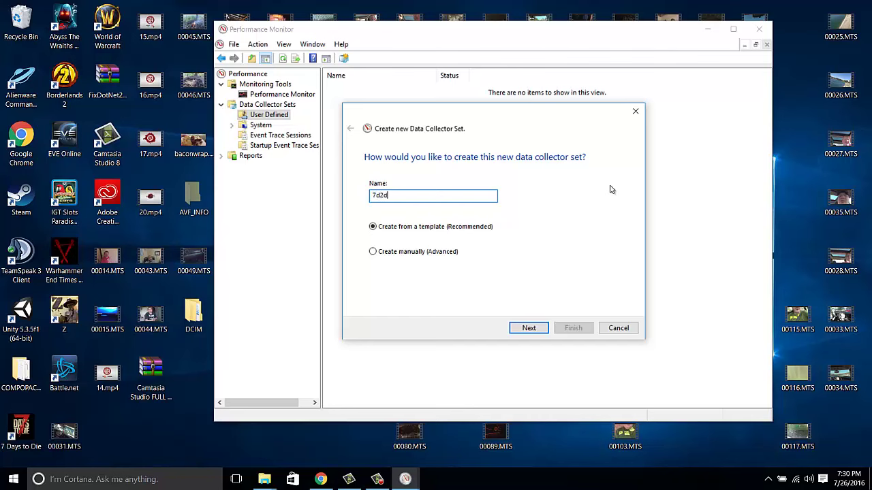
{"action": "type", "text": "d2d power"}
{"action": "left_click", "coordinate": [407, 252]}
Choose Performance counter and System configuration information as the data logs
{"action": "left_click", "coordinate": [528, 329]}
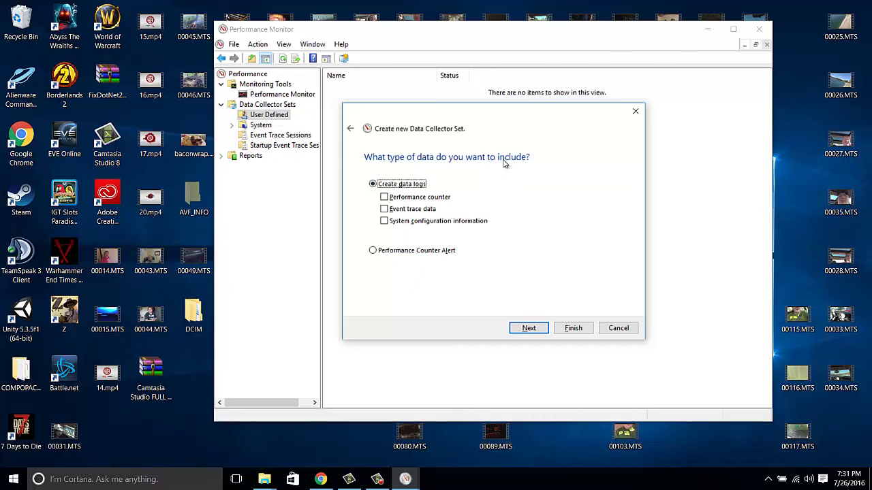
{"action": "left_click", "coordinate": [384, 197]}
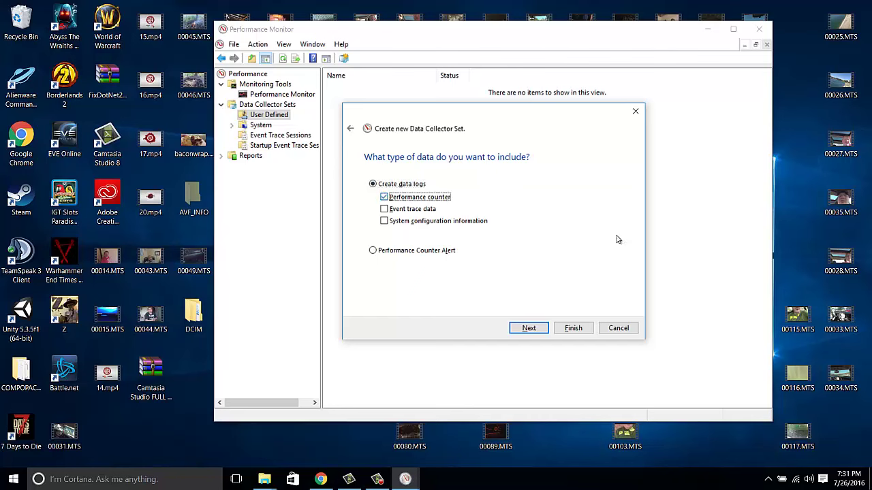
{"action": "left_click", "coordinate": [384, 220]}
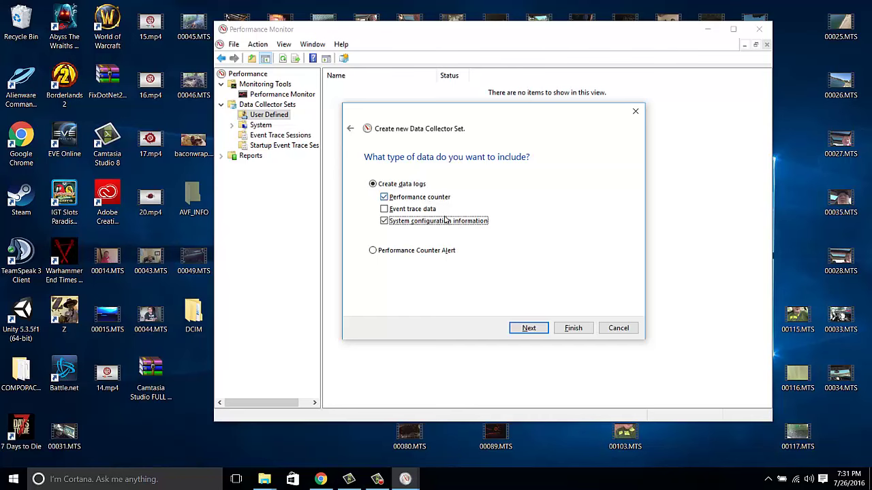
Open the available counters list and expand the RemoteFX Graphics group
{"action": "left_click", "coordinate": [531, 329]}
{"action": "left_click", "coordinate": [549, 196]}
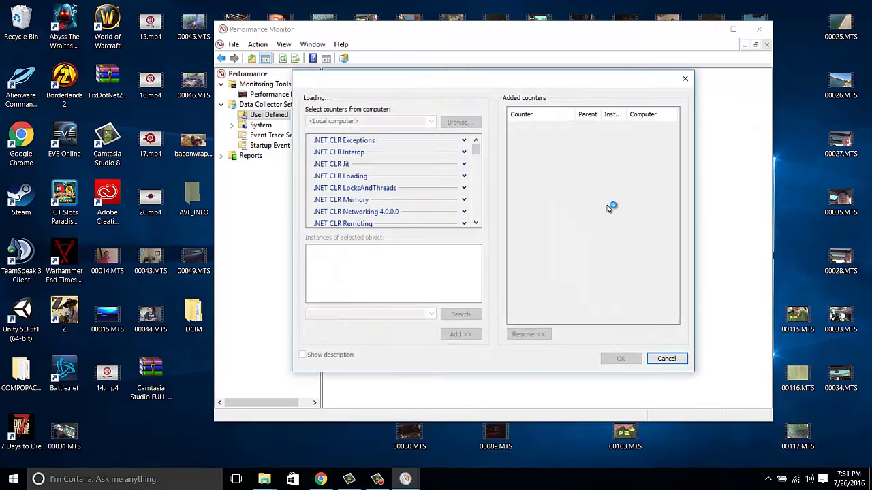
{"action": "left_click_drag", "start_coordinate": [475, 190], "coordinate": [486, 213]}
{"action": "scroll", "coordinate": [423, 203], "scroll_direction": "up", "scroll_amount": 20}
{"action": "scroll", "coordinate": [423, 203], "scroll_direction": "down", "scroll_amount": 6}
{"action": "scroll", "coordinate": [423, 203], "scroll_direction": "up", "scroll_amount": 1}
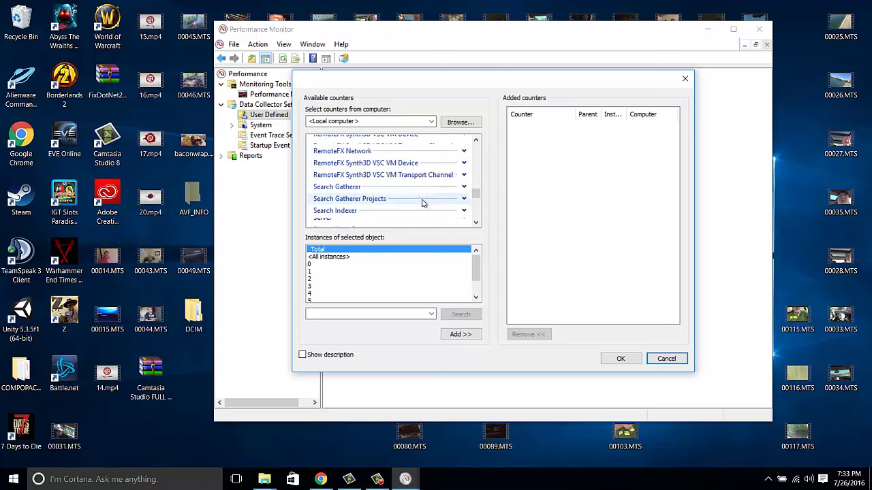
{"action": "scroll", "coordinate": [421, 203], "scroll_direction": "up", "scroll_amount": 4}
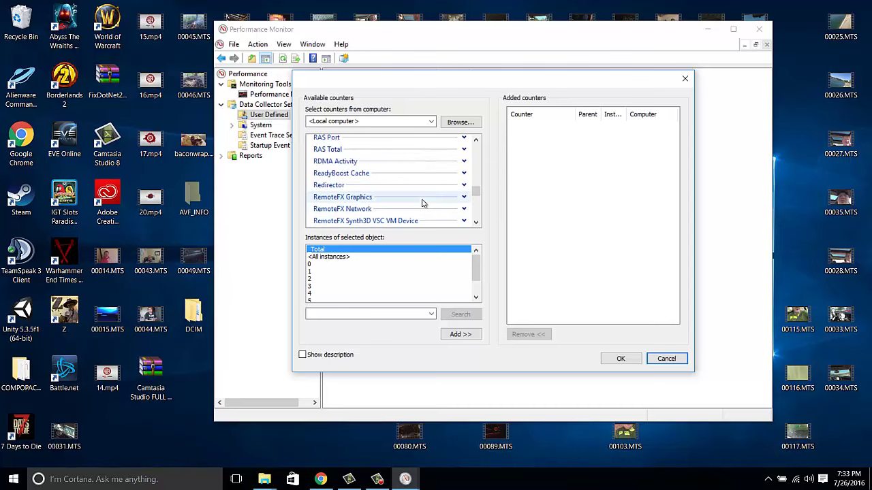
{"action": "scroll", "coordinate": [371, 213], "scroll_direction": "down", "scroll_amount": 1}
{"action": "left_click", "coordinate": [399, 198]}
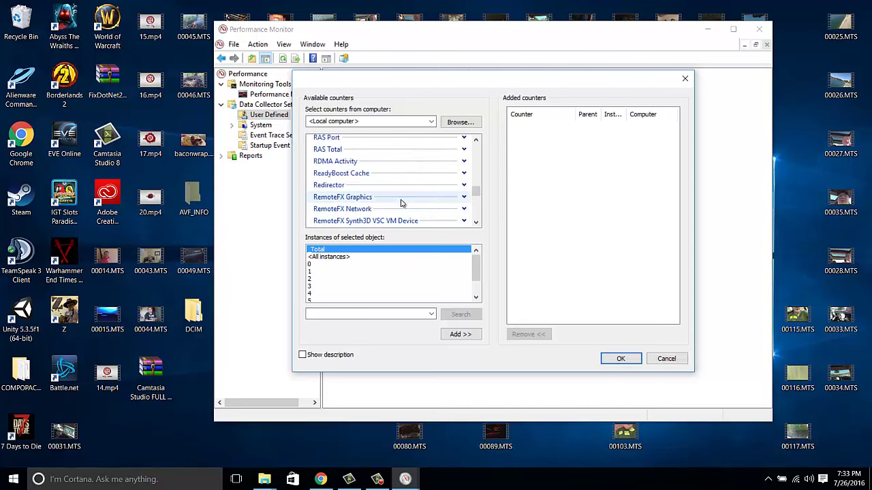
{"action": "left_click", "coordinate": [464, 197]}
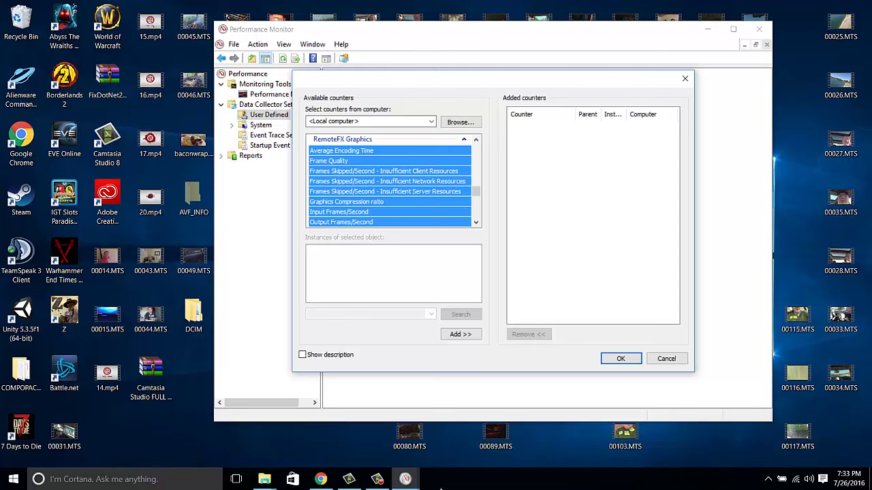
Add the Frame Quality, Graphics Compression ratio and Output Frames/Second counters
{"action": "mouse_move", "coordinate": [378, 477]}
{"action": "scroll", "coordinate": [408, 197], "scroll_direction": "down", "scroll_amount": 1}
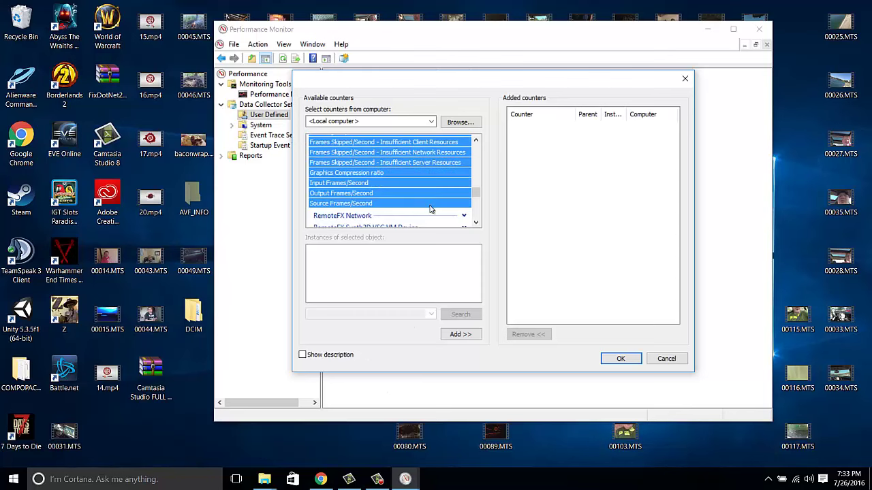
{"action": "scroll", "coordinate": [428, 207], "scroll_direction": "up", "scroll_amount": 1}
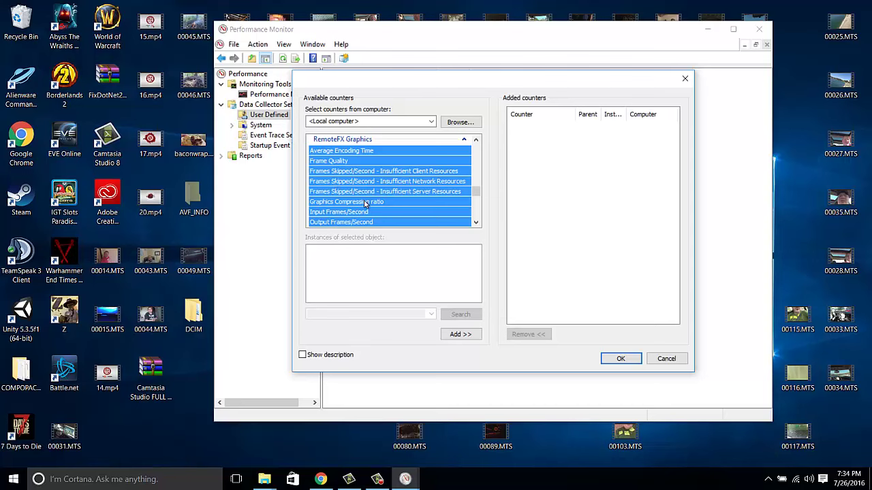
{"action": "left_click", "coordinate": [368, 164]}
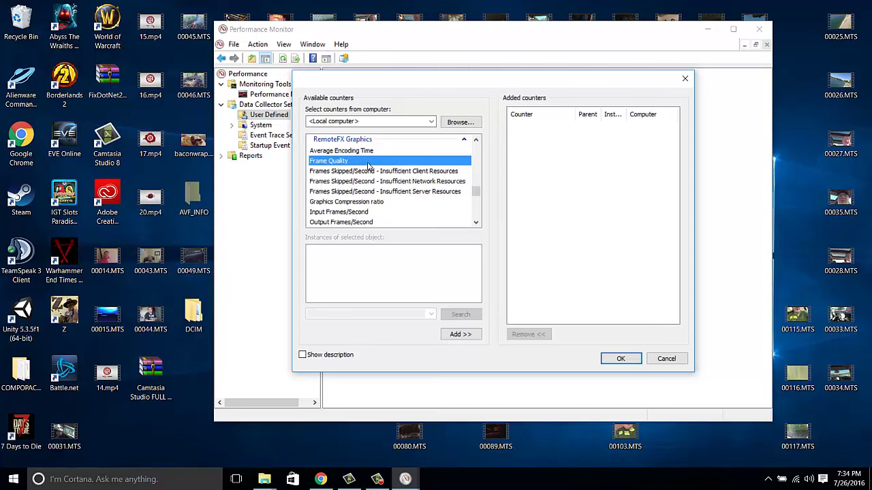
{"action": "left_click", "coordinate": [460, 336]}
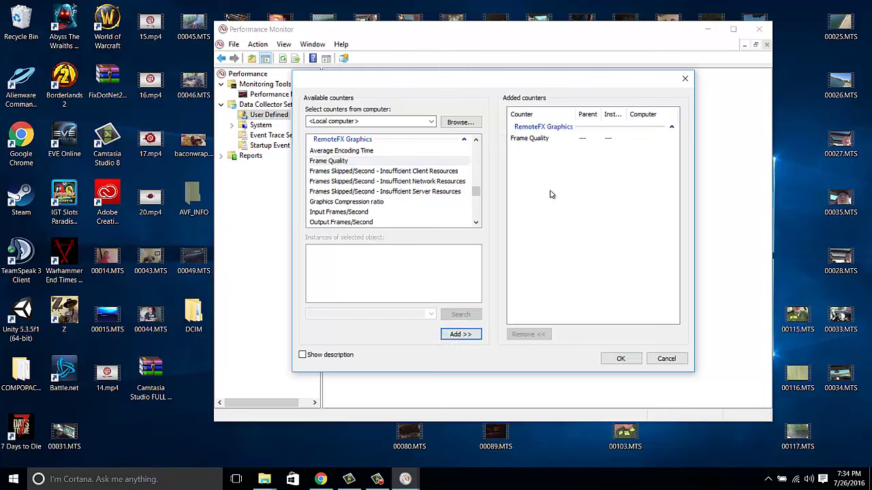
{"action": "left_click", "coordinate": [366, 203]}
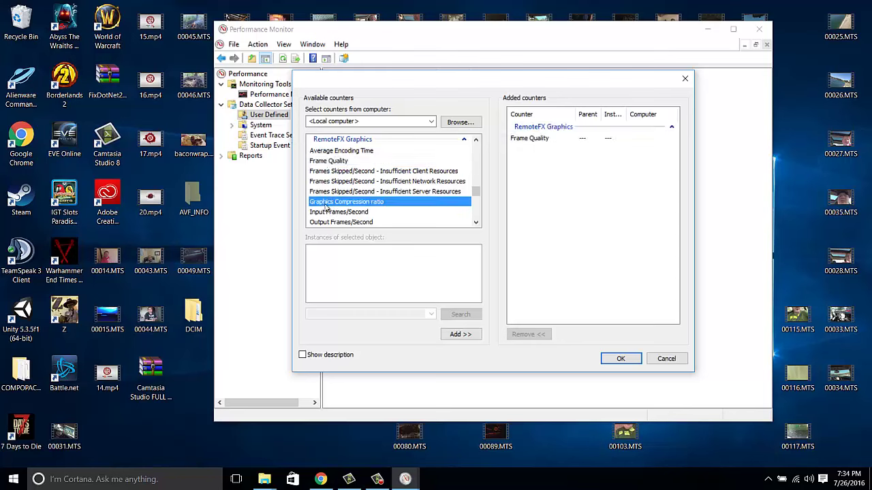
{"action": "left_click", "coordinate": [454, 335]}
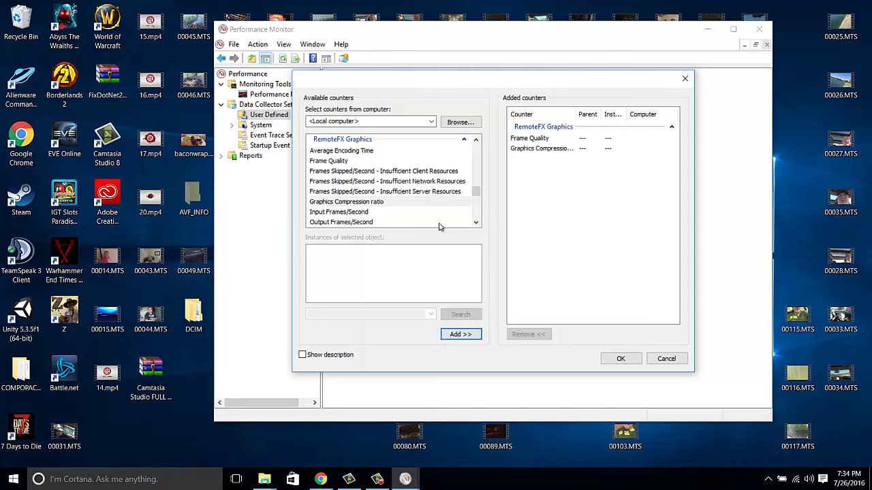
{"action": "left_click", "coordinate": [375, 223]}
{"action": "left_click", "coordinate": [460, 334]}
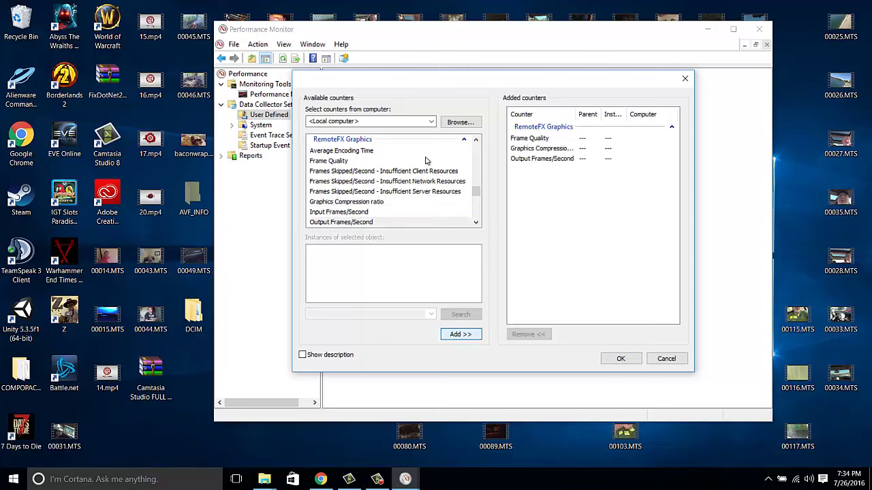
Review the three added counters, confirm them, and clear the sample interval value
{"action": "left_click", "coordinate": [530, 140]}
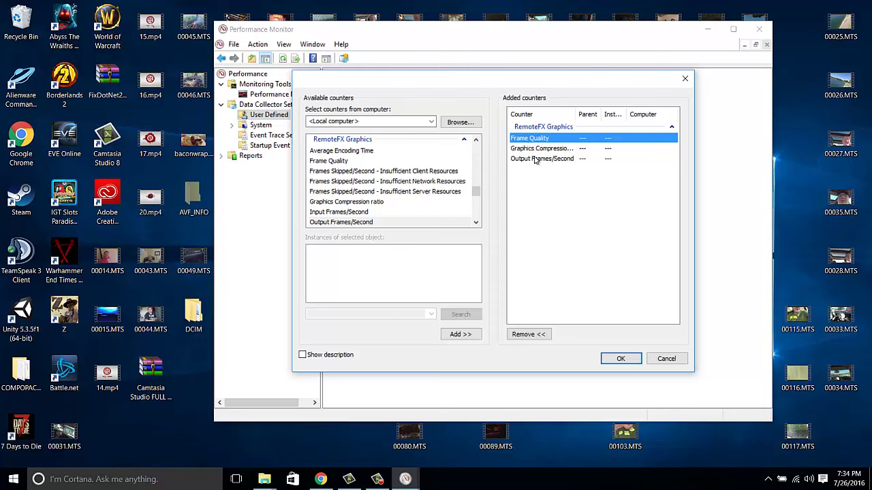
{"action": "left_click", "coordinate": [537, 148]}
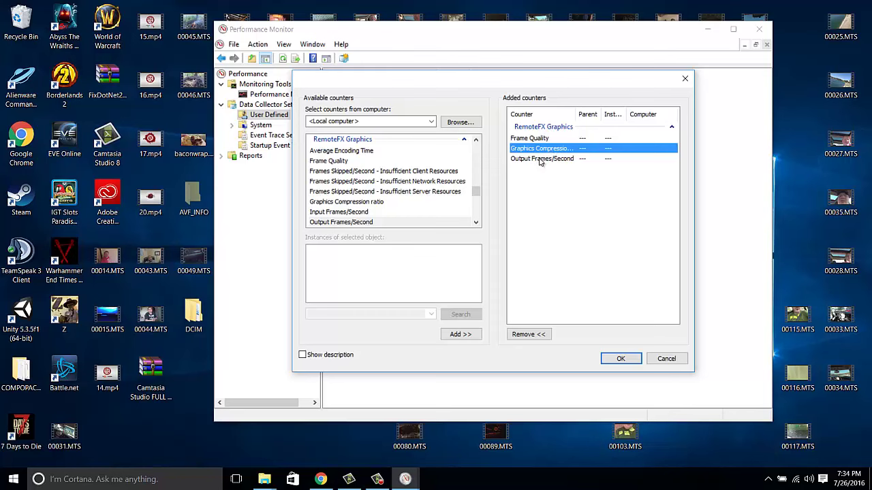
{"action": "left_click", "coordinate": [539, 159]}
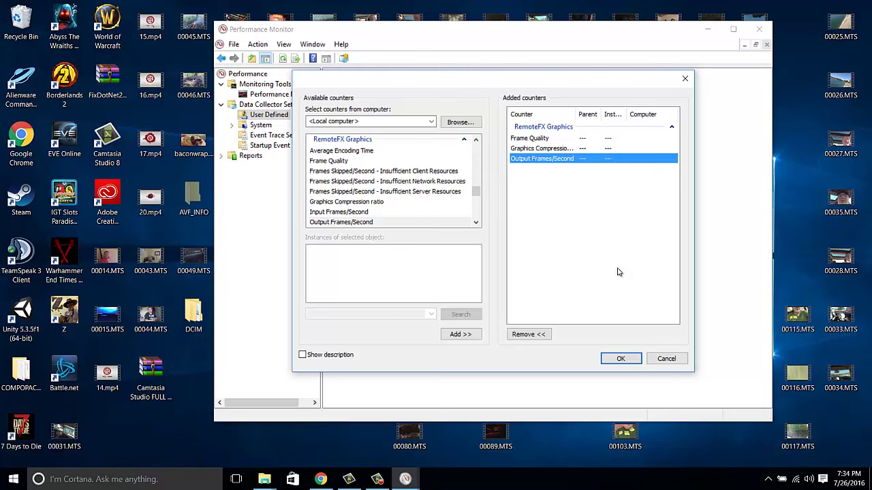
{"action": "left_click", "coordinate": [620, 360]}
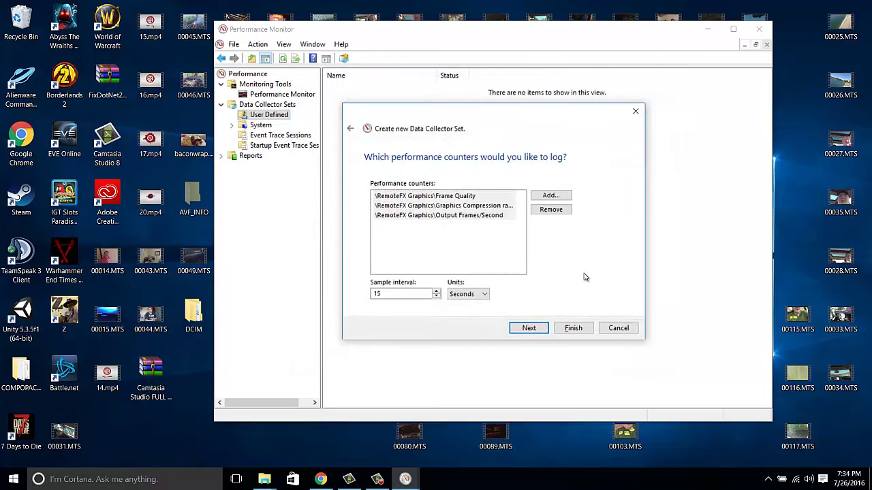
{"action": "double_click", "coordinate": [384, 293]}
{"action": "key", "text": "BackSpace"}
Open Windows Advanced display settings from the desktop's Display settings
{"action": "right_click", "coordinate": [121, 413]}
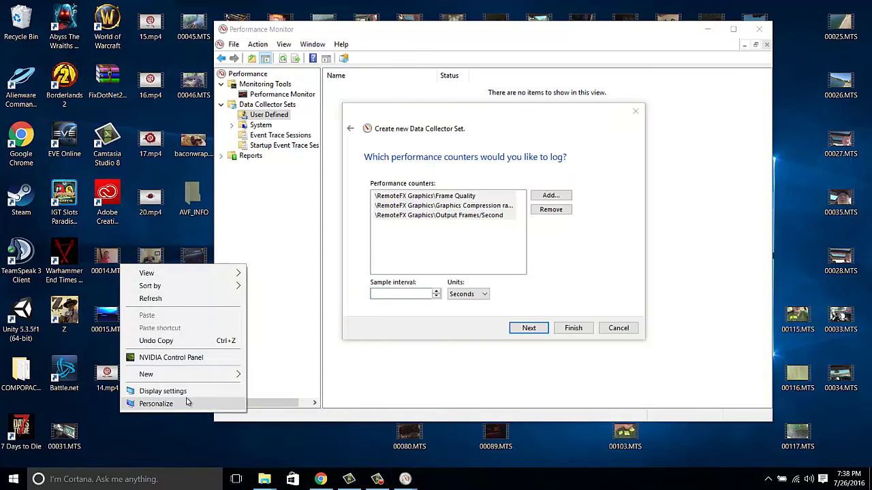
{"action": "left_click", "coordinate": [166, 393]}
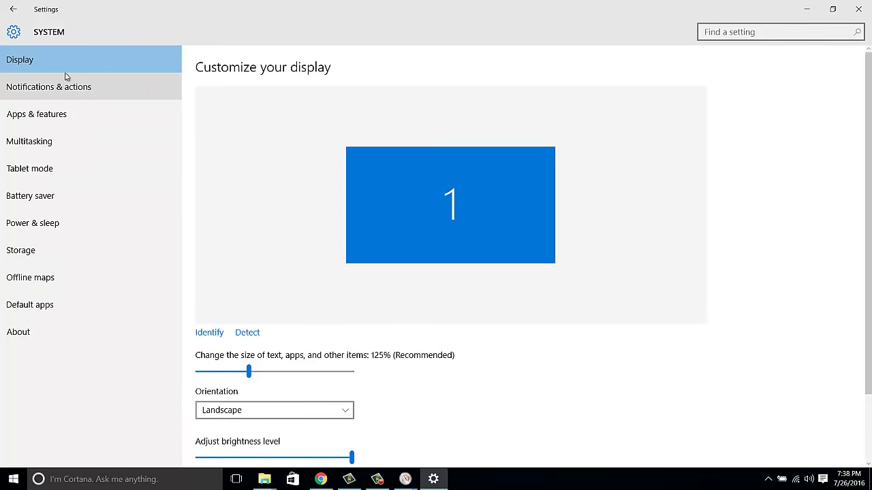
{"action": "scroll", "coordinate": [465, 398], "scroll_direction": "down", "scroll_amount": 2}
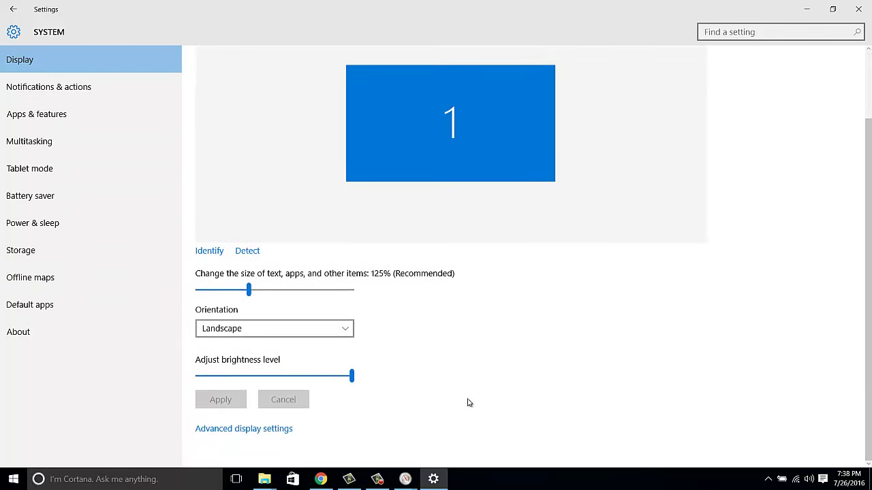
{"action": "left_click", "coordinate": [231, 431]}
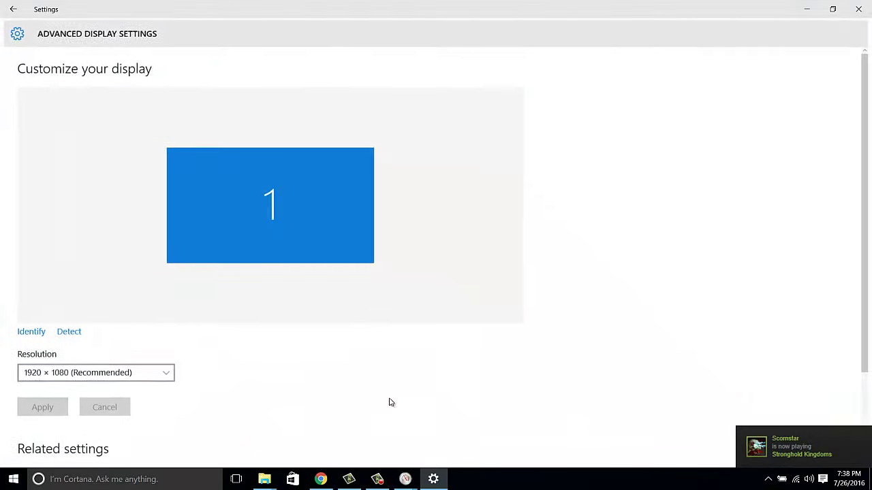
{"action": "scroll", "coordinate": [201, 283], "scroll_direction": "down", "scroll_amount": 3}
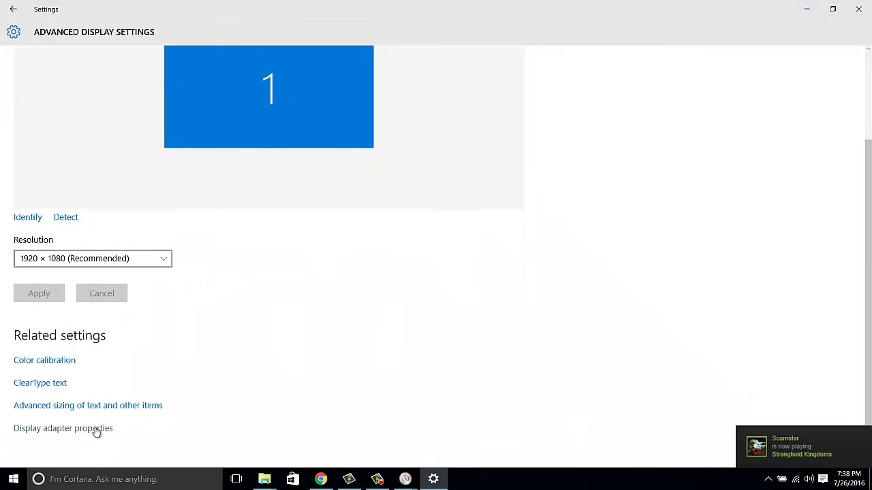
In the display adapter properties' Monitor settings, confirm the 60 Hertz refresh rate and close them
{"action": "left_click", "coordinate": [78, 434]}
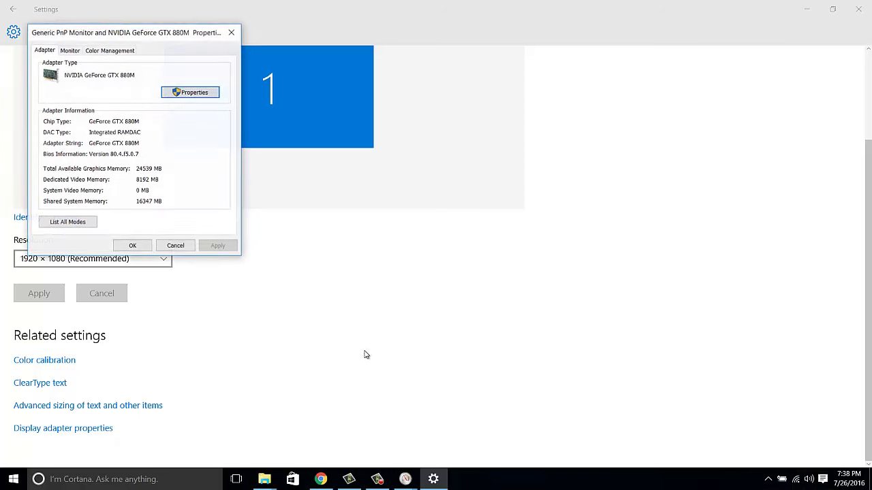
{"action": "left_click", "coordinate": [70, 52]}
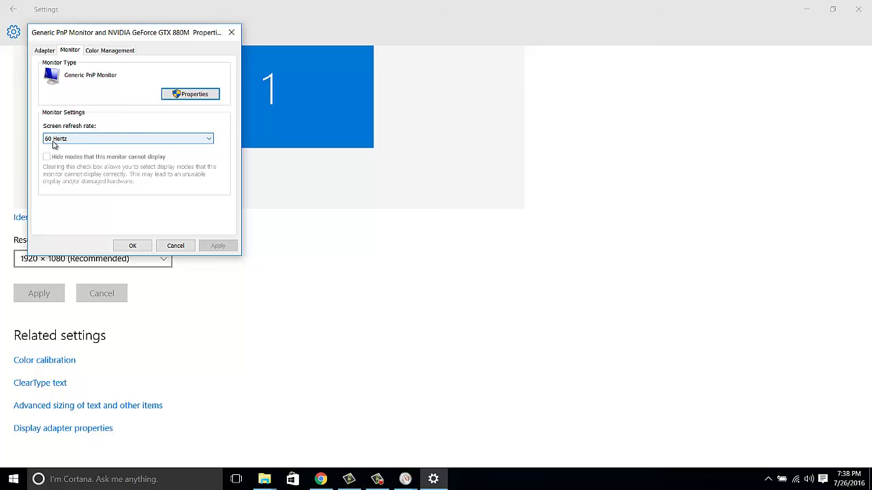
{"action": "left_click", "coordinate": [94, 141]}
{"action": "left_click", "coordinate": [94, 141]}
{"action": "left_click", "coordinate": [231, 32]}
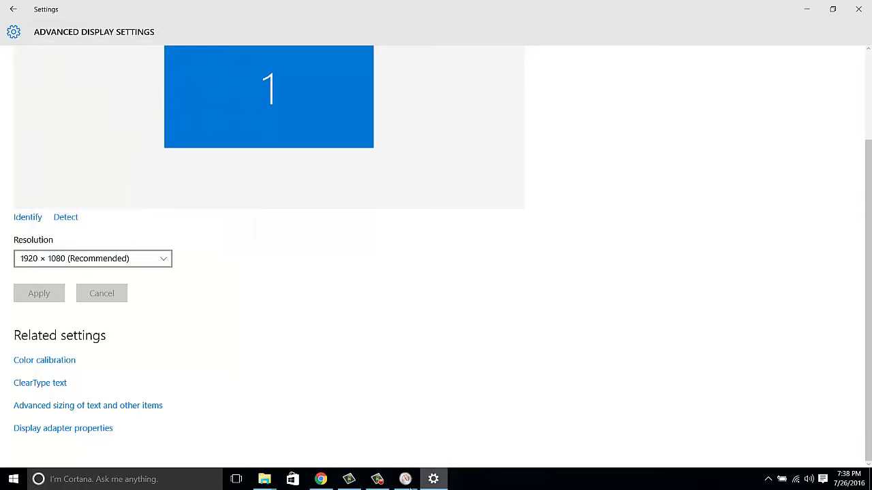
Back in the wizard, enter 60 and move past the counters and registry keys pages
{"action": "mouse_move", "coordinate": [408, 483]}
{"action": "left_click", "coordinate": [444, 402]}
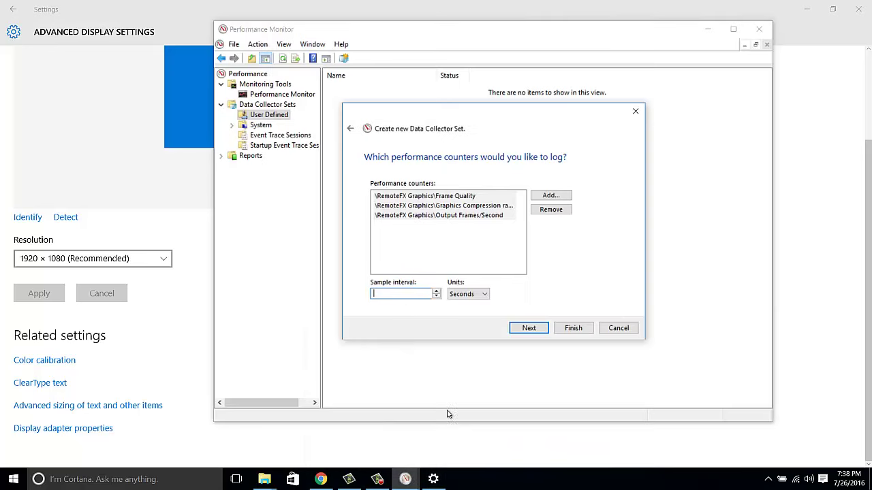
{"action": "type", "text": "60"}
{"action": "left_click", "coordinate": [526, 328]}
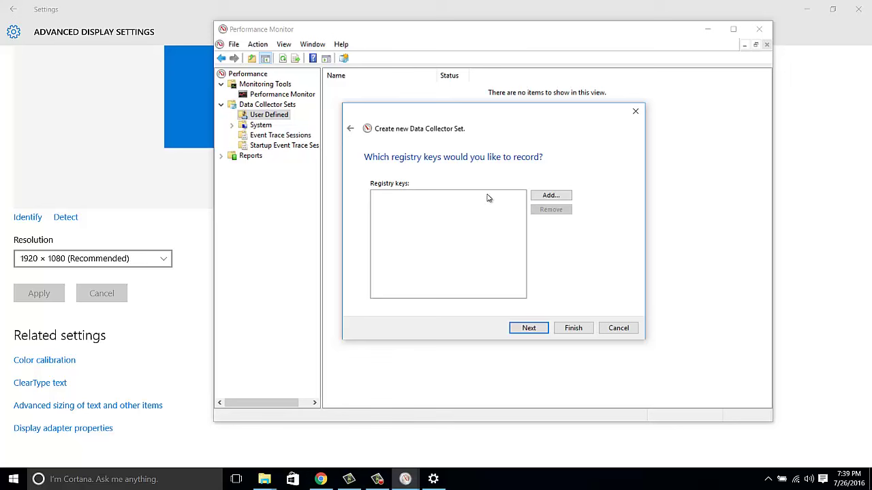
{"action": "left_click", "coordinate": [527, 330]}
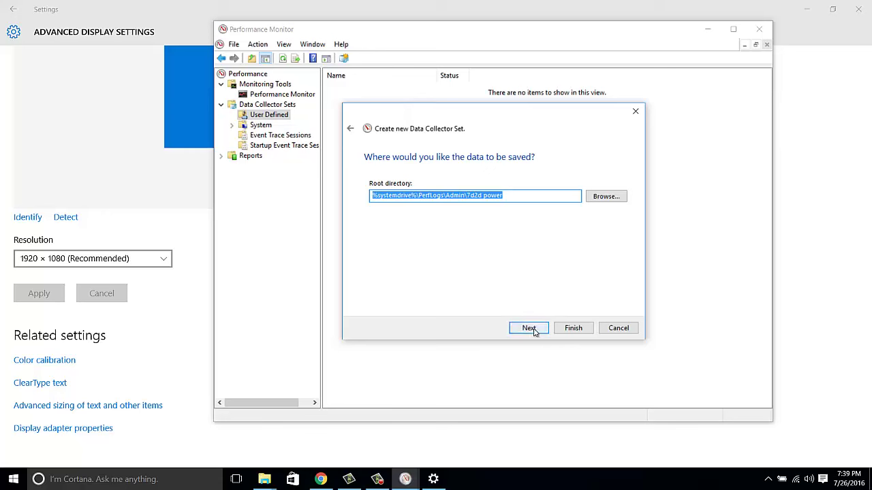
Copy the root directory path, keep the default save location, and choose to open properties afterwards
{"action": "right_click", "coordinate": [416, 199]}
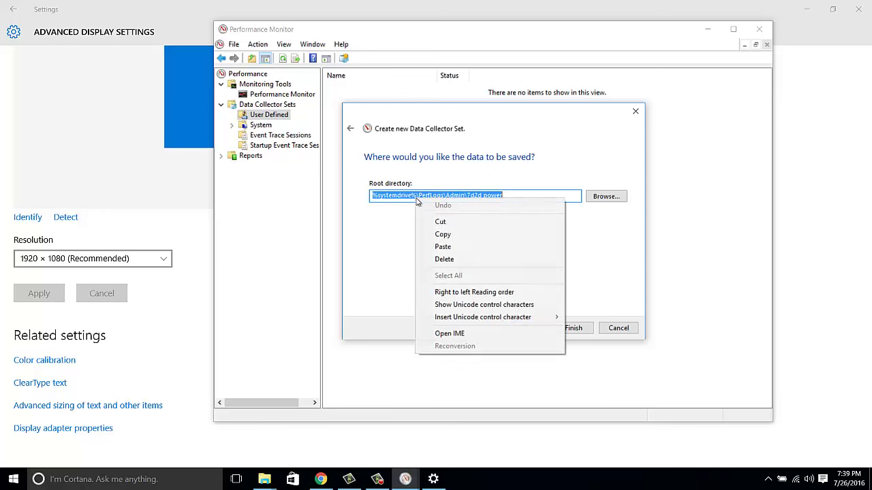
{"action": "left_click", "coordinate": [450, 236]}
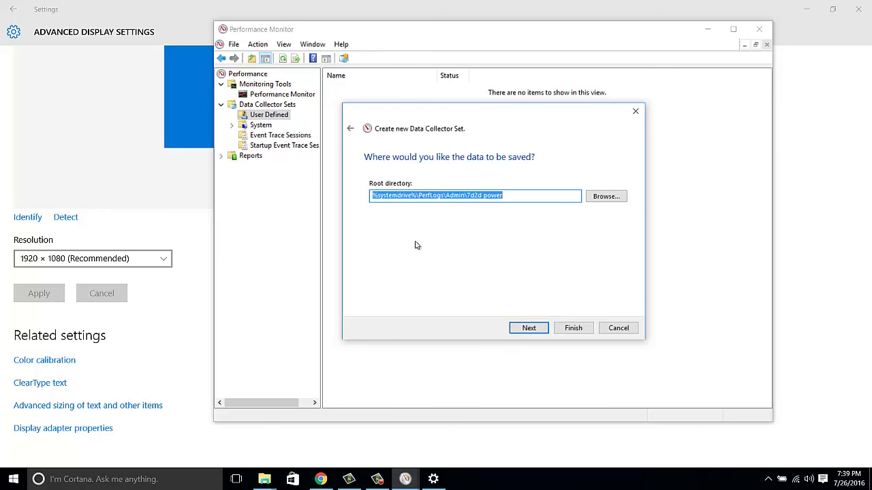
{"action": "left_click", "coordinate": [531, 329]}
{"action": "left_click", "coordinate": [530, 330]}
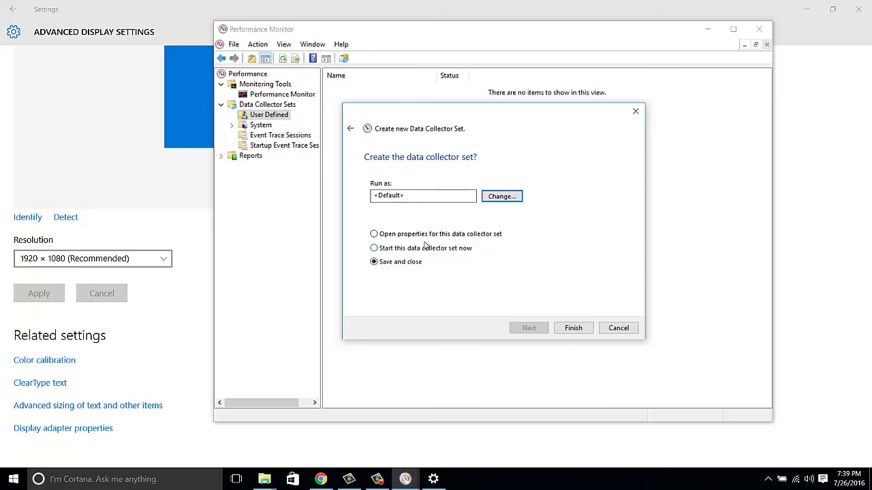
{"action": "left_click", "coordinate": [382, 235]}
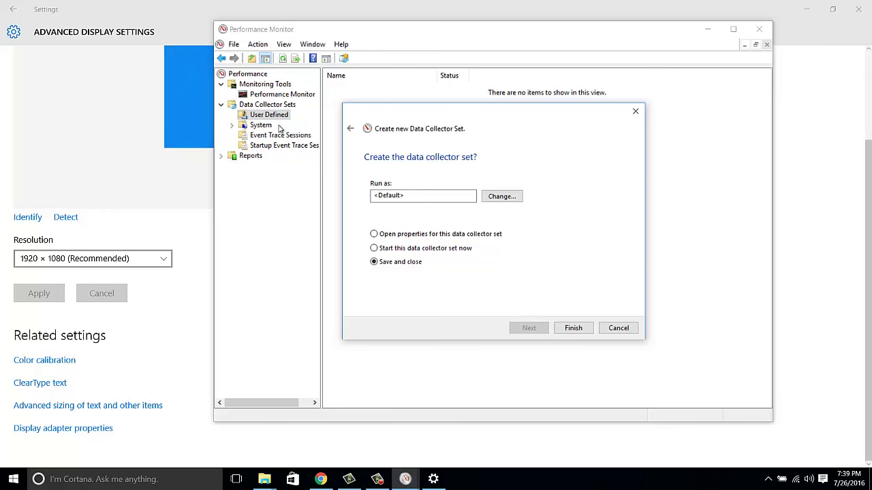
{"action": "left_click", "coordinate": [400, 235]}
Finish the wizard and give the set the description 'increase game gup framerate'
{"action": "left_click", "coordinate": [570, 327]}
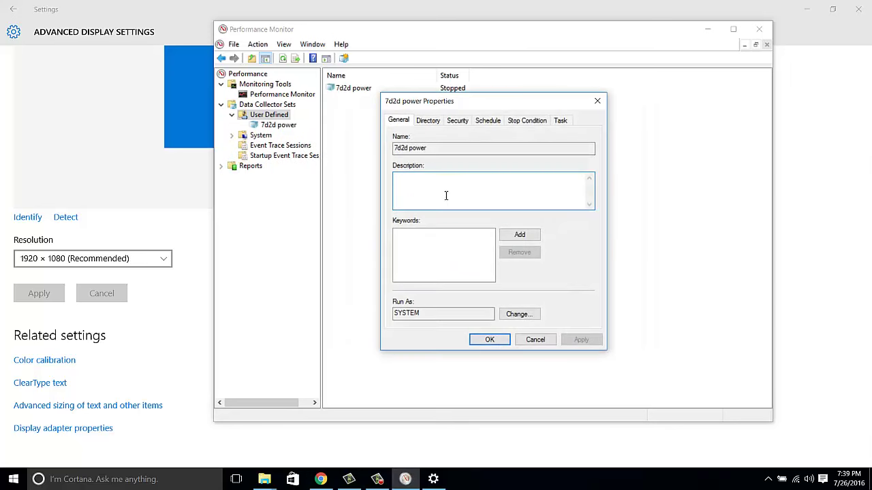
{"action": "type", "text": "increase game gup framerate"}
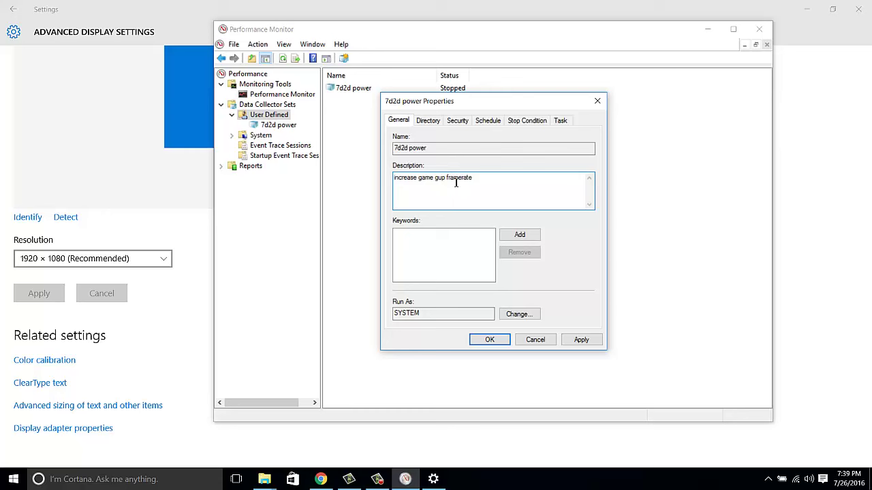
{"action": "left_click_drag", "start_coordinate": [478, 176], "coordinate": [385, 176]}
{"action": "left_click", "coordinate": [437, 198]}
Add GPU as a keyword of the 7d2d power set
{"action": "left_click", "coordinate": [517, 236]}
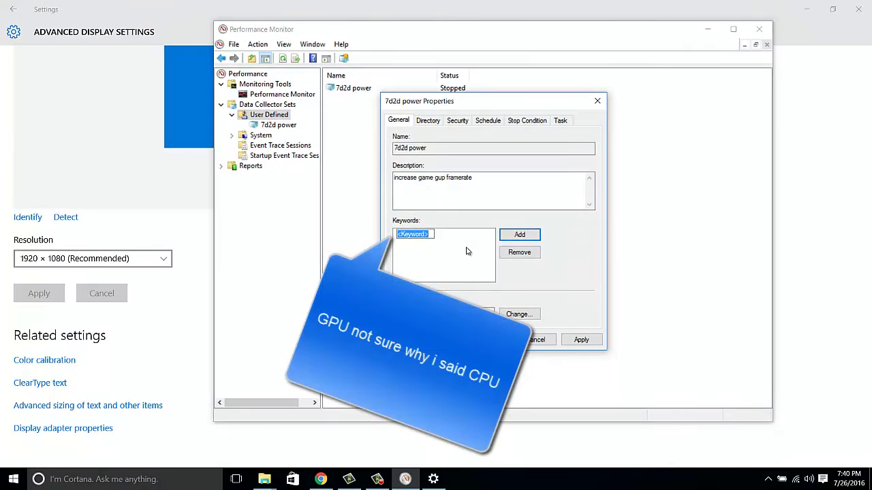
{"action": "type", "text": "GPU"}
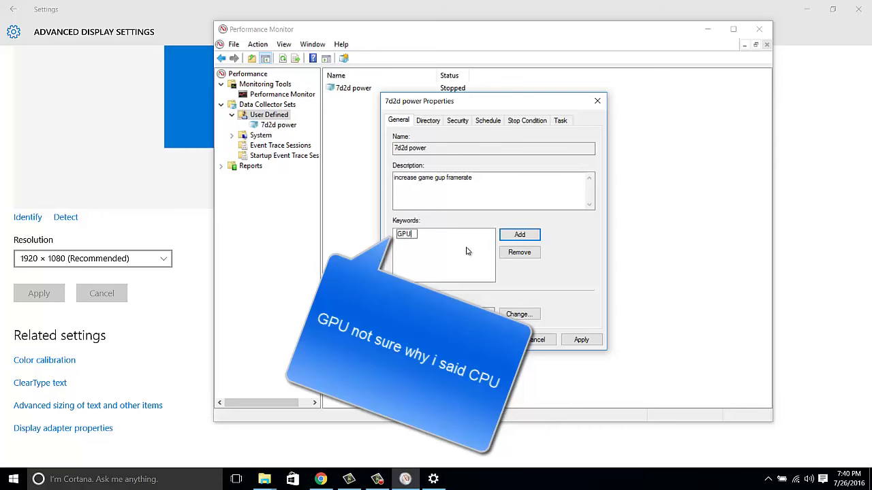
{"action": "left_click", "coordinate": [519, 235]}
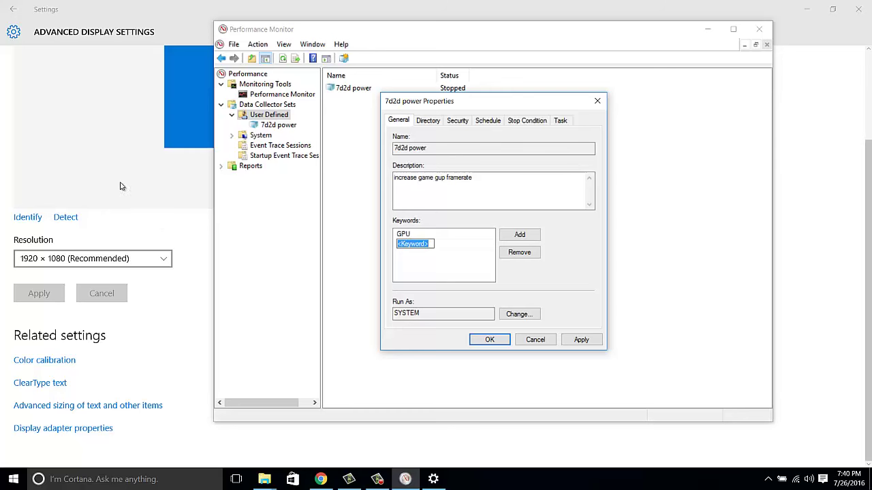
Bring up the NVIDIA GeForce GTX 880M display adapter properties, then minimize Settings
{"action": "left_click", "coordinate": [194, 279]}
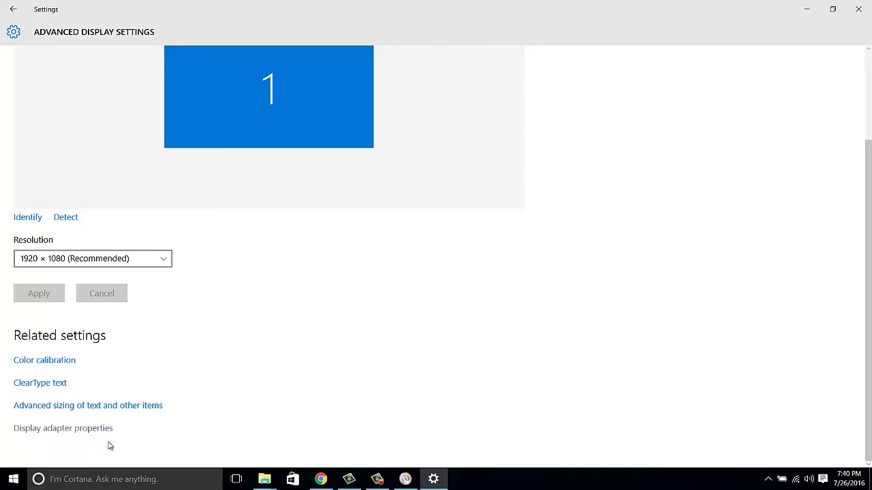
{"action": "left_click", "coordinate": [86, 429]}
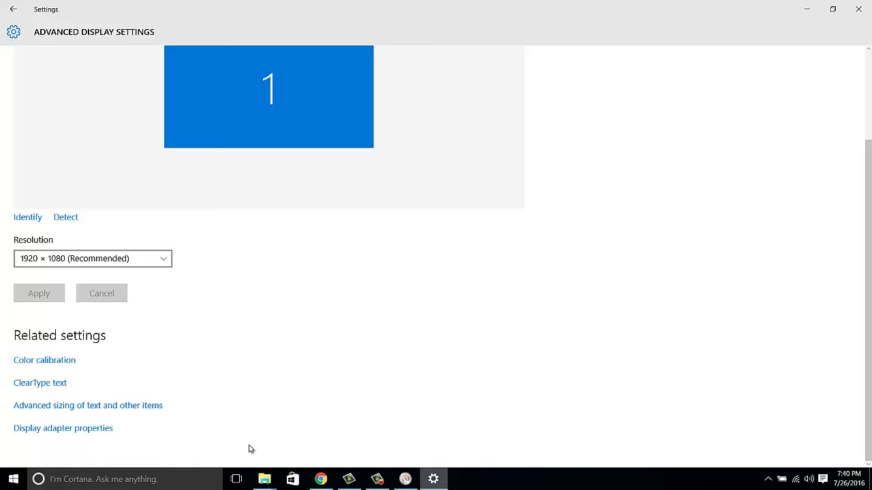
{"action": "left_click", "coordinate": [266, 481]}
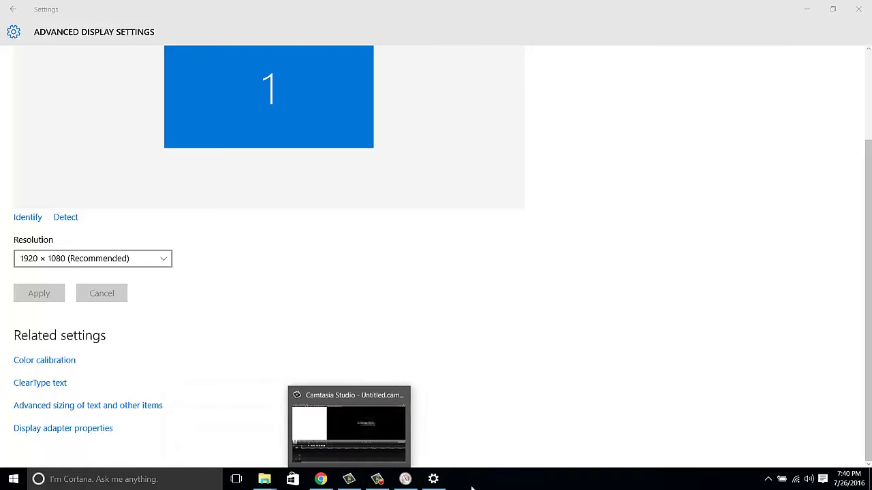
{"action": "left_click", "coordinate": [433, 479]}
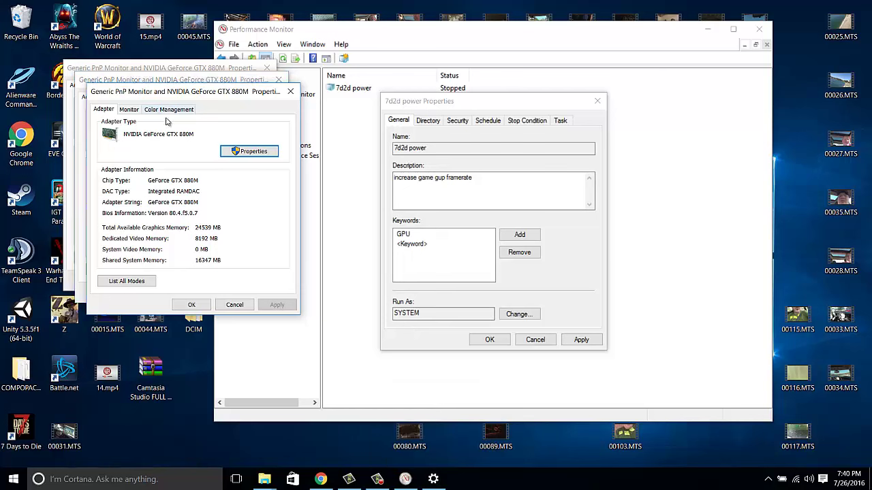
Close the duplicate adapter windows and enter the keyword 'NVIDIA GeForce GTX 880M', fixing typos
{"action": "left_click", "coordinate": [279, 79]}
{"action": "left_click", "coordinate": [291, 93]}
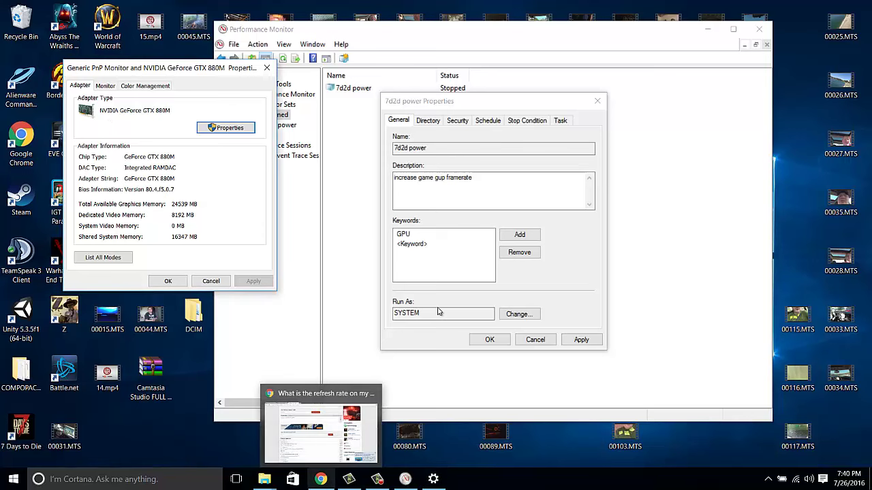
{"action": "left_click", "coordinate": [411, 244]}
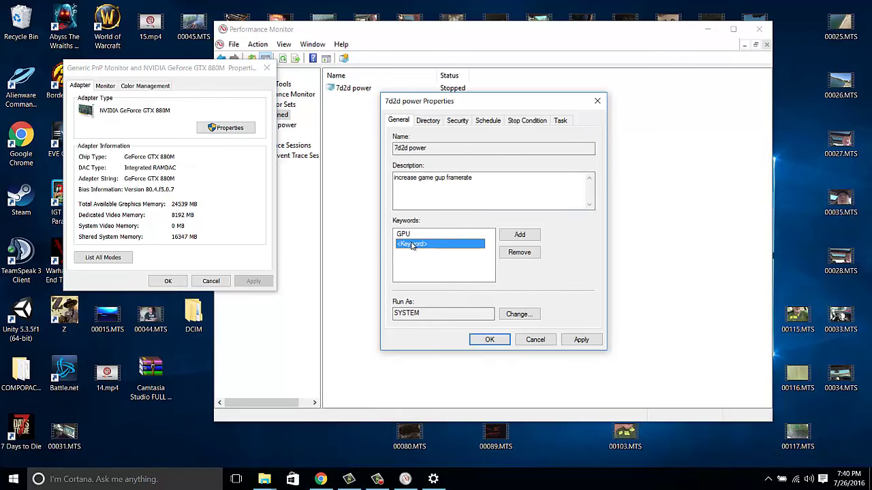
{"action": "left_click", "coordinate": [412, 245]}
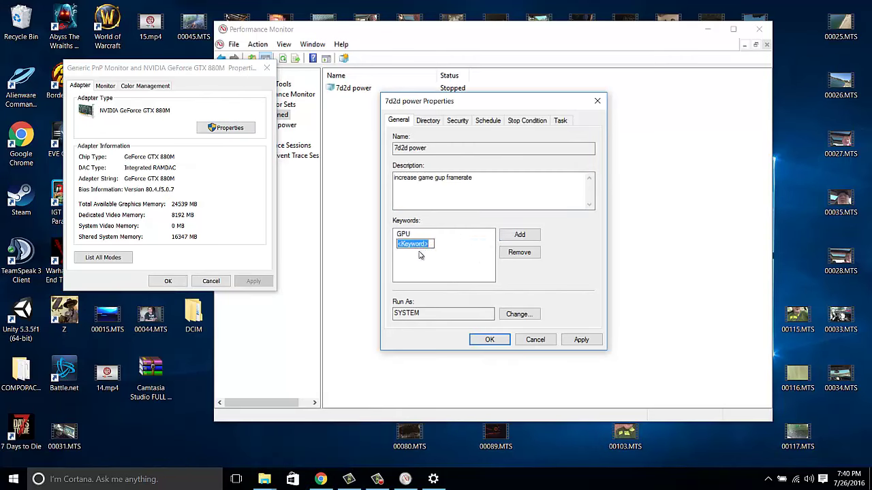
{"action": "type", "text": "Nvidia GEForce GTC"}
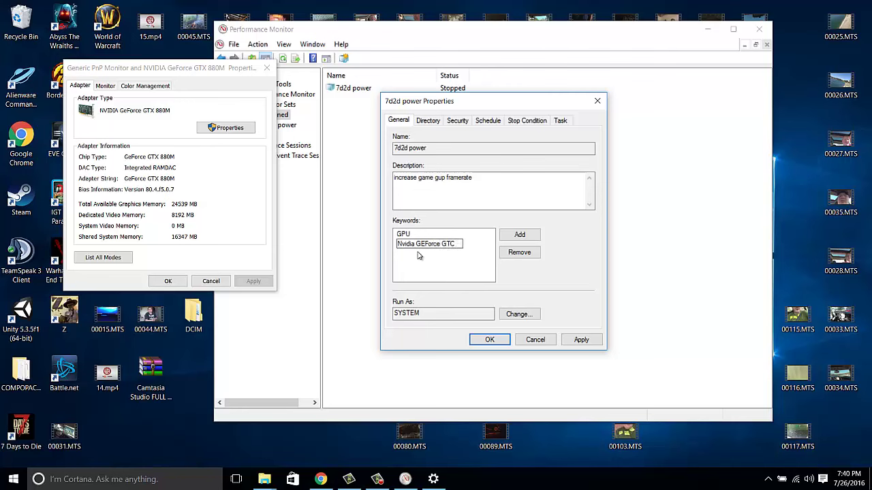
{"action": "type", "text": " 880m"}
{"action": "type", "text": "M"}
{"action": "type", "text": "e"}
{"action": "left_click_drag", "start_coordinate": [453, 245], "coordinate": [451, 244]}
{"action": "type", "text": "X"}
{"action": "key", "text": "BackSpace"}
{"action": "type", "text": "X"}
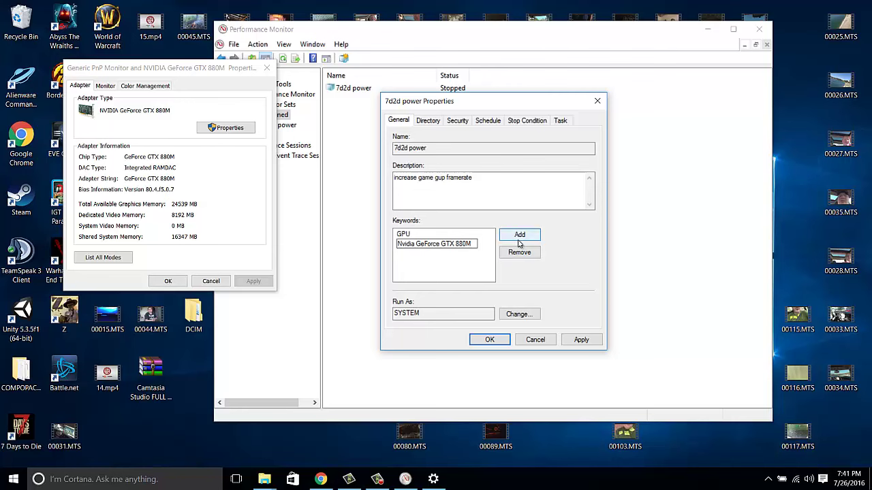
{"action": "left_click_drag", "start_coordinate": [415, 244], "coordinate": [404, 240]}
{"action": "type", "text": "VIDIA"}
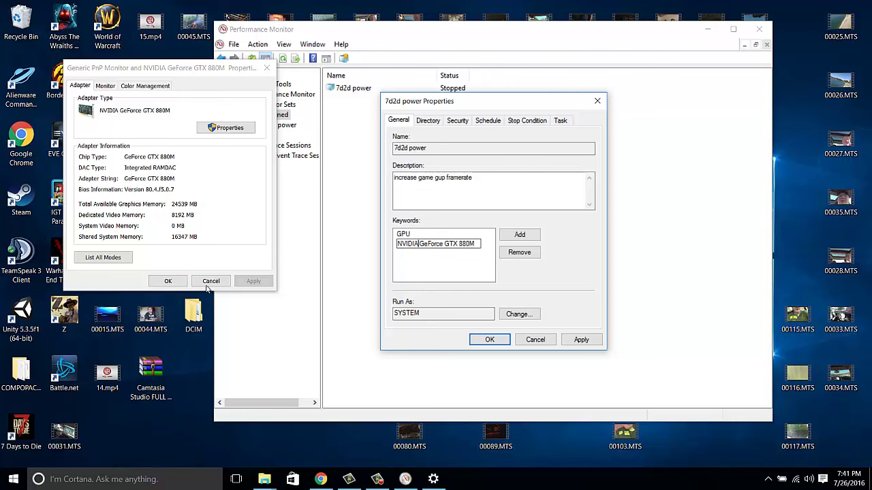
Close the adapter properties and add '2' as another keyword
{"action": "left_click", "coordinate": [165, 280]}
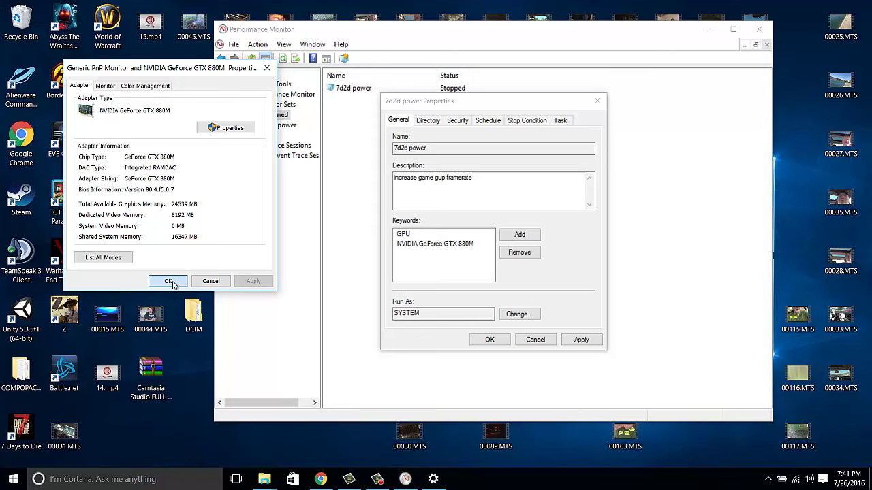
{"action": "left_click", "coordinate": [169, 281]}
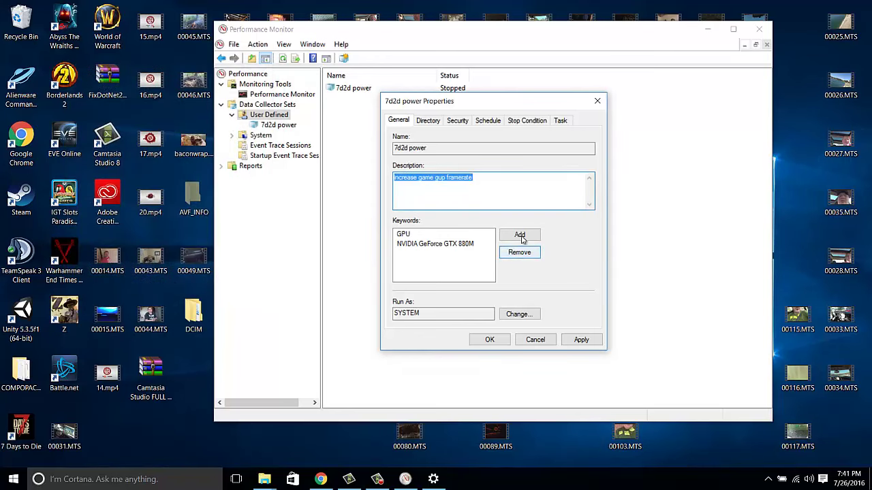
{"action": "left_click", "coordinate": [521, 234]}
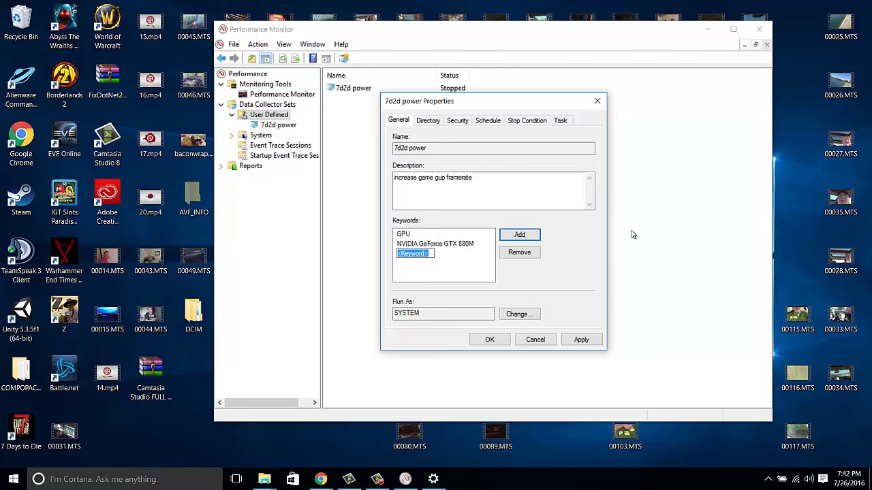
{"action": "type", "text": "2"}
{"action": "key", "text": "Return"}
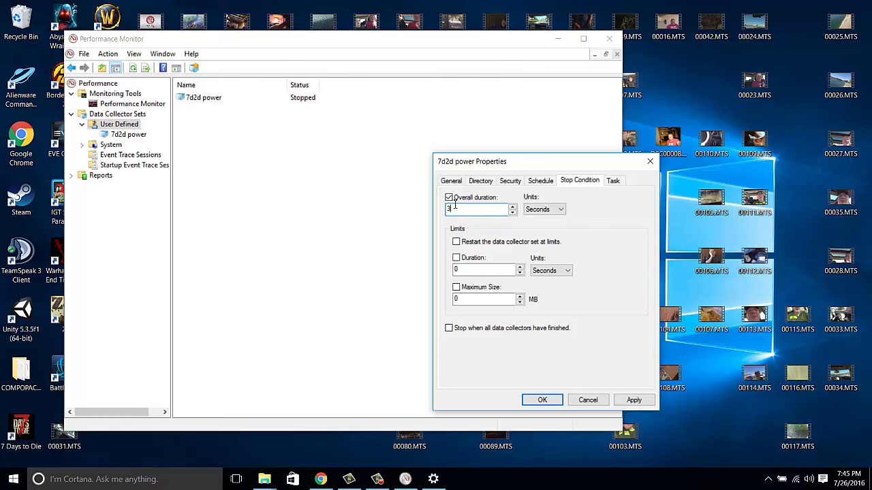
Set the stop condition's overall duration to 3 seconds and apply it
{"action": "left_click_drag", "start_coordinate": [449, 206], "coordinate": [435, 210]}
{"action": "left_click_drag", "start_coordinate": [473, 210], "coordinate": [436, 211]}
{"action": "type", "text": "1"}
{"action": "double_click", "coordinate": [461, 211]}
{"action": "key", "text": "BackSpace"}
{"action": "left_click", "coordinate": [632, 400]}
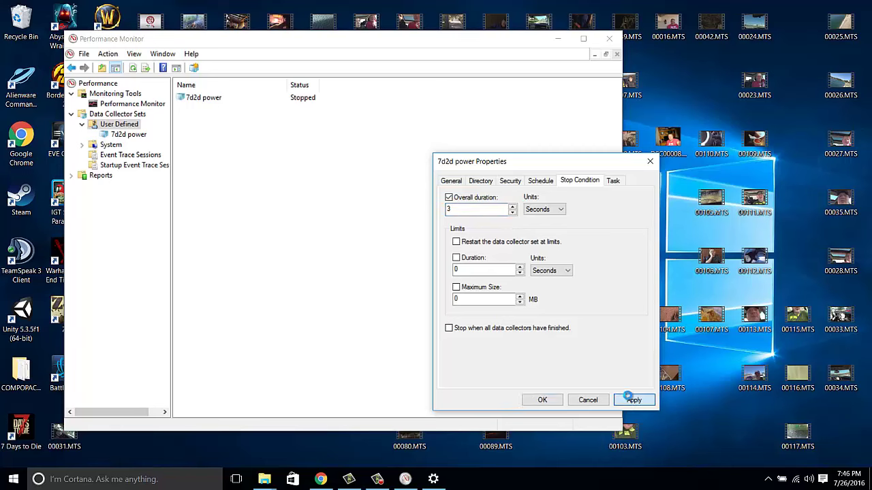
Save the 7d2d power properties and open DataCollector01's properties
{"action": "left_click", "coordinate": [540, 400]}
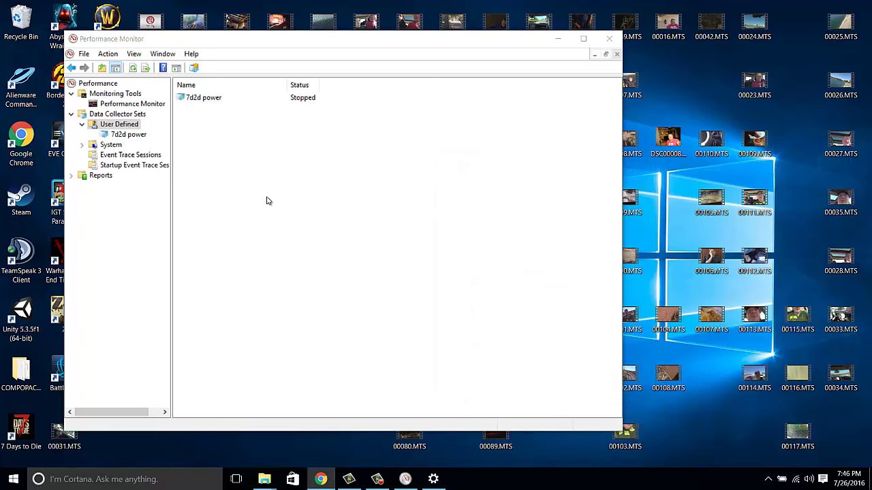
{"action": "left_click", "coordinate": [139, 135]}
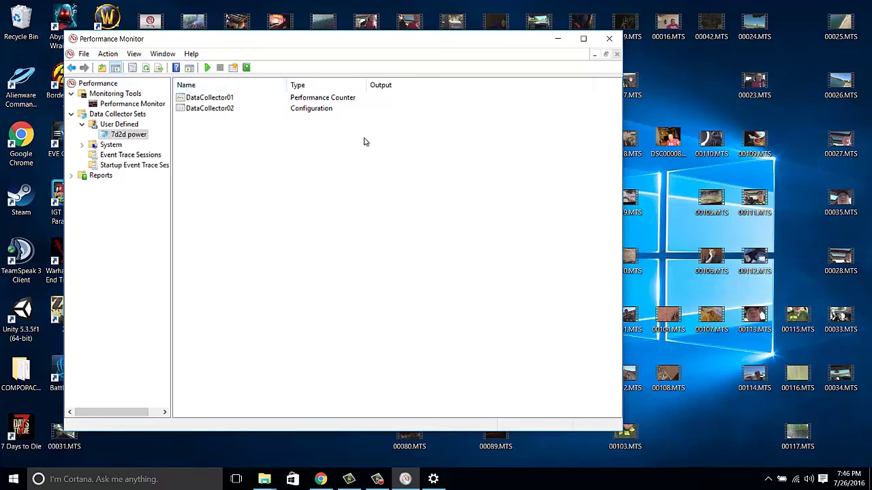
{"action": "left_click", "coordinate": [202, 100]}
{"action": "right_click", "coordinate": [225, 100]}
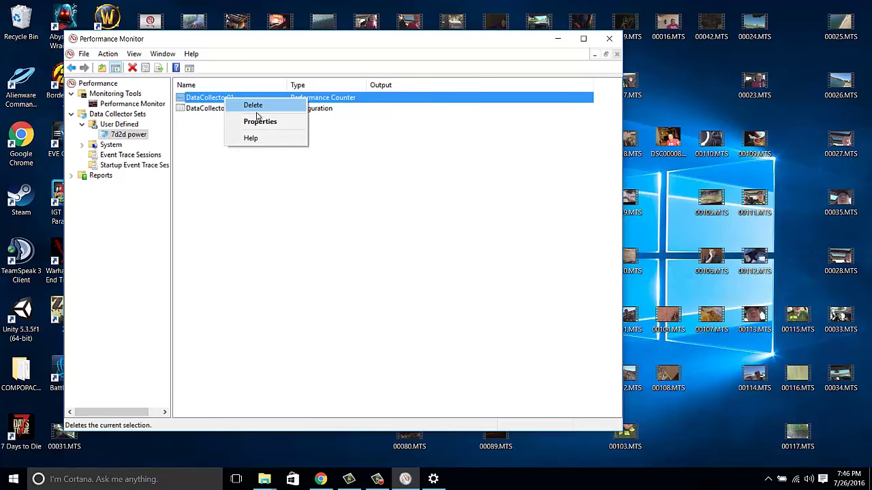
{"action": "left_click", "coordinate": [258, 120]}
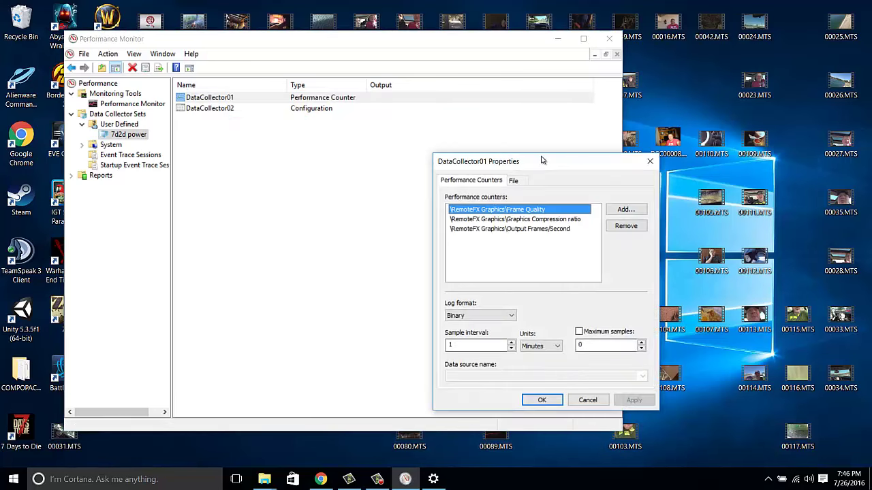
Enter 60 as DataCollector01's sample interval
{"action": "left_click_drag", "start_coordinate": [539, 159], "coordinate": [322, 79]}
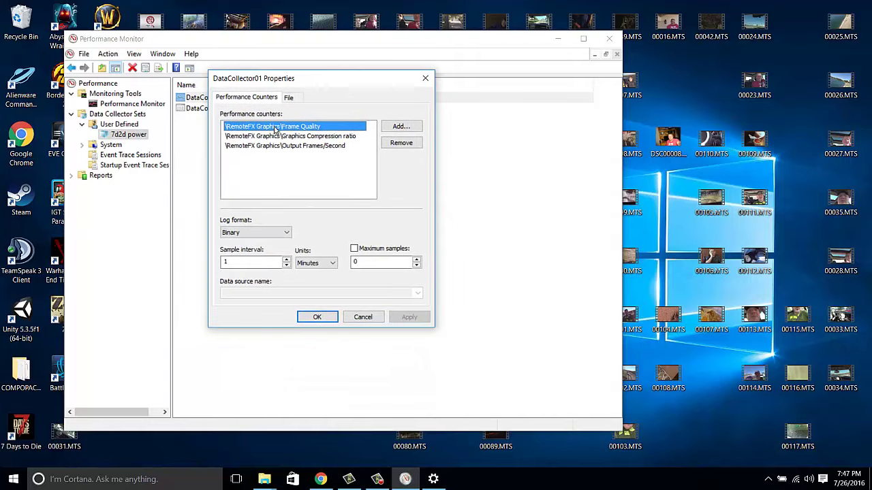
{"action": "double_click", "coordinate": [256, 263]}
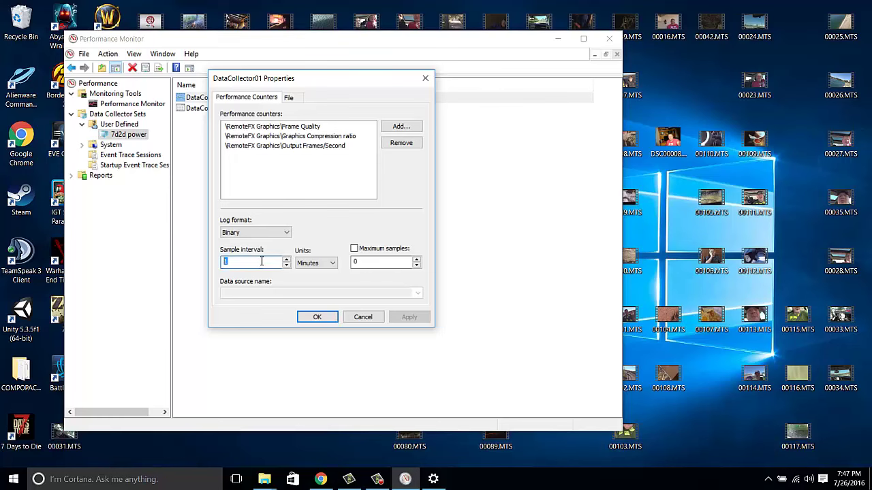
{"action": "type", "text": "60"}
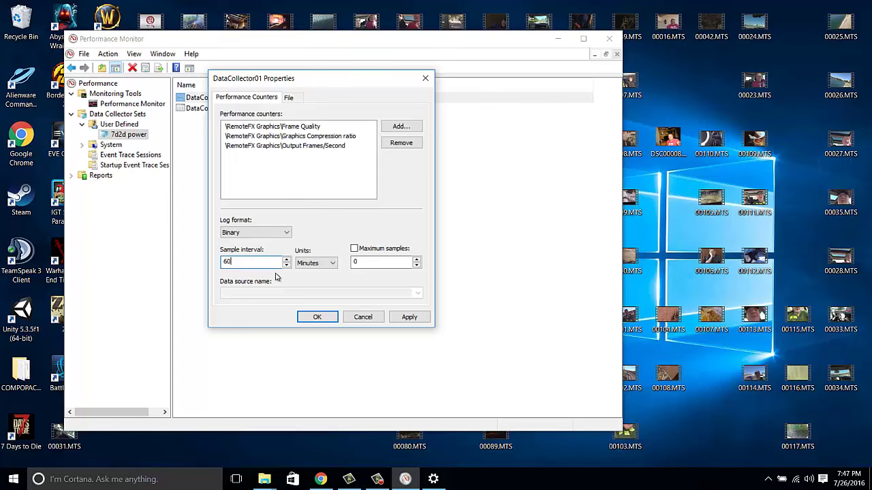
Enable the Maximum samples limit and set it to 120
{"action": "left_click", "coordinate": [354, 249]}
{"action": "left_click", "coordinate": [355, 262]}
{"action": "double_click", "coordinate": [356, 263]}
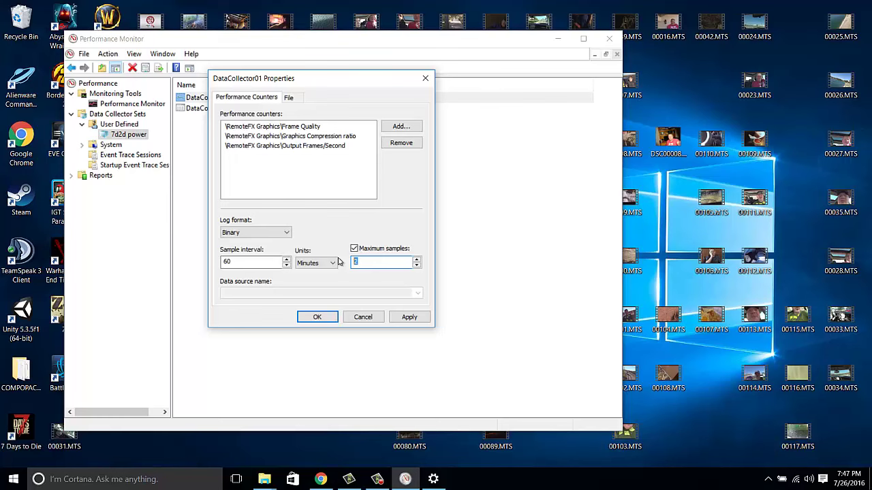
{"action": "type", "text": "120"}
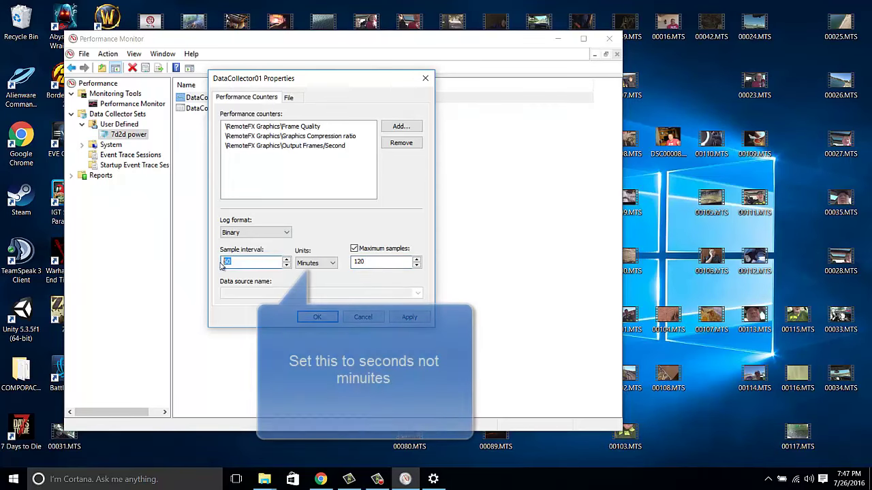
{"action": "key", "text": "Tab"}
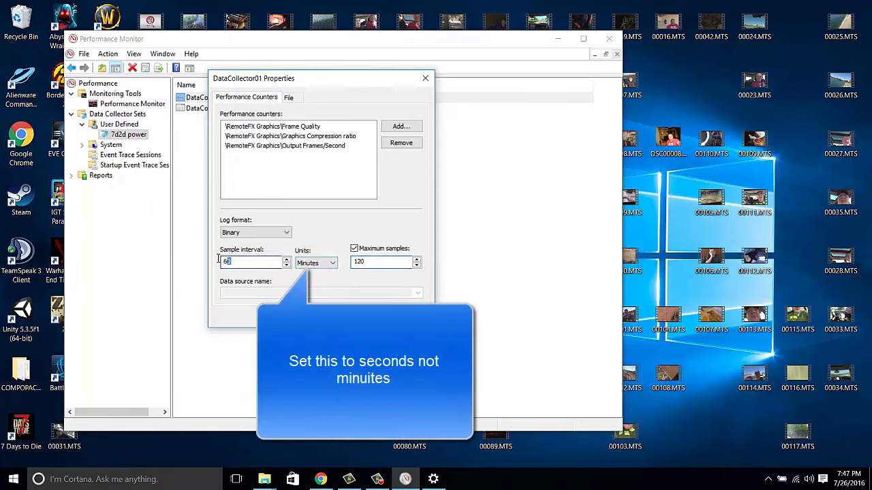
{"action": "left_click", "coordinate": [354, 262]}
{"action": "double_click", "coordinate": [356, 262]}
Check sample interval 60 and maximum samples 120, then apply and close the properties
{"action": "double_click", "coordinate": [235, 262]}
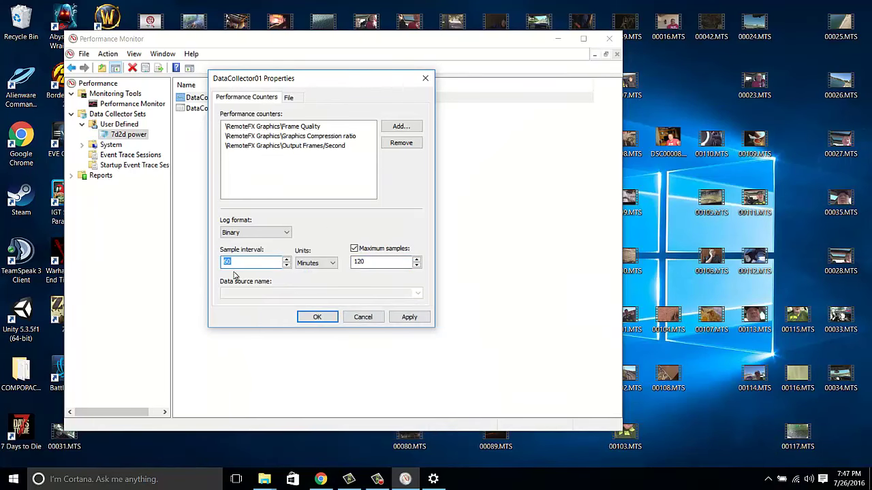
{"action": "type", "text": "60"}
{"action": "left_click", "coordinate": [388, 262]}
{"action": "left_click", "coordinate": [237, 265]}
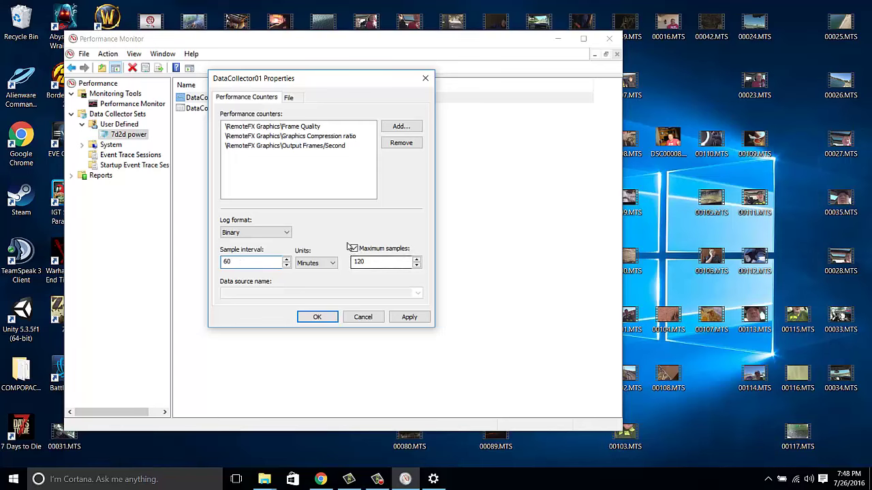
{"action": "left_click", "coordinate": [394, 263]}
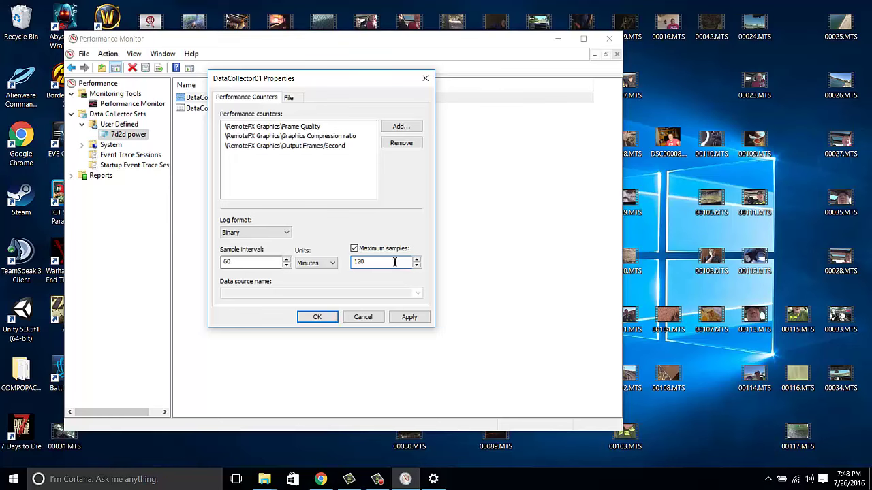
{"action": "left_click_drag", "start_coordinate": [366, 262], "coordinate": [357, 262]}
{"action": "left_click", "coordinate": [236, 265]}
{"action": "left_click_drag", "start_coordinate": [235, 265], "coordinate": [217, 264]}
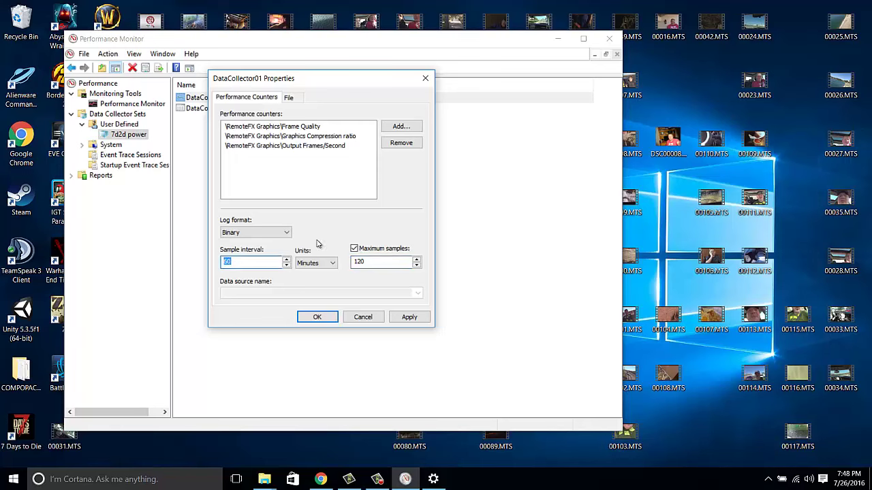
{"action": "left_click", "coordinate": [367, 264]}
{"action": "left_click_drag", "start_coordinate": [367, 265], "coordinate": [344, 266]}
{"action": "left_click", "coordinate": [409, 318]}
{"action": "left_click", "coordinate": [314, 319]}
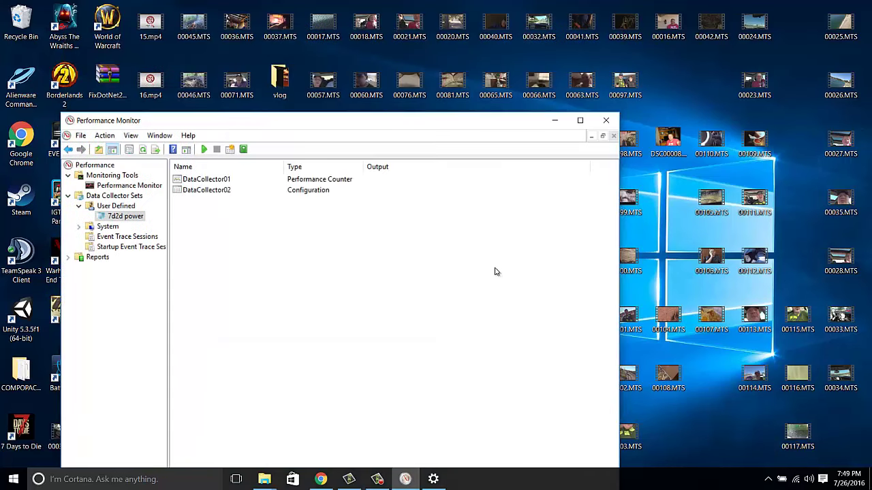
Restart the PC from the Start menu's power options
{"action": "left_click", "coordinate": [8, 482]}
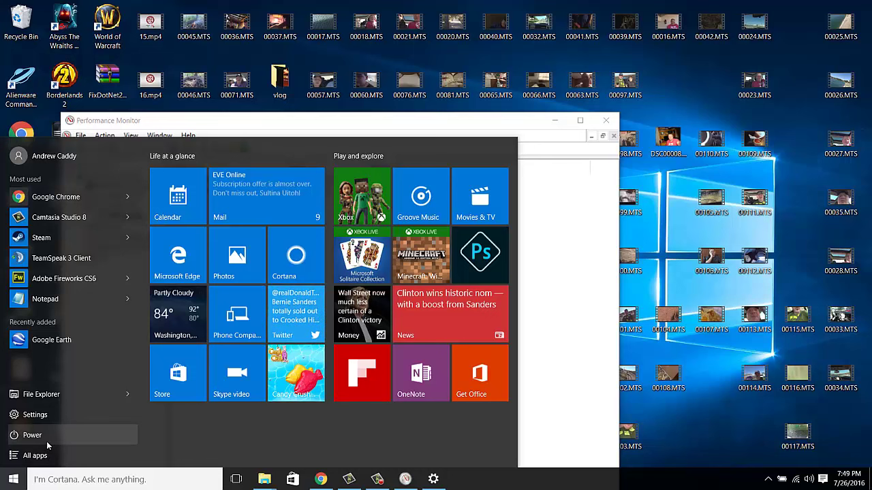
{"action": "left_click", "coordinate": [48, 440]}
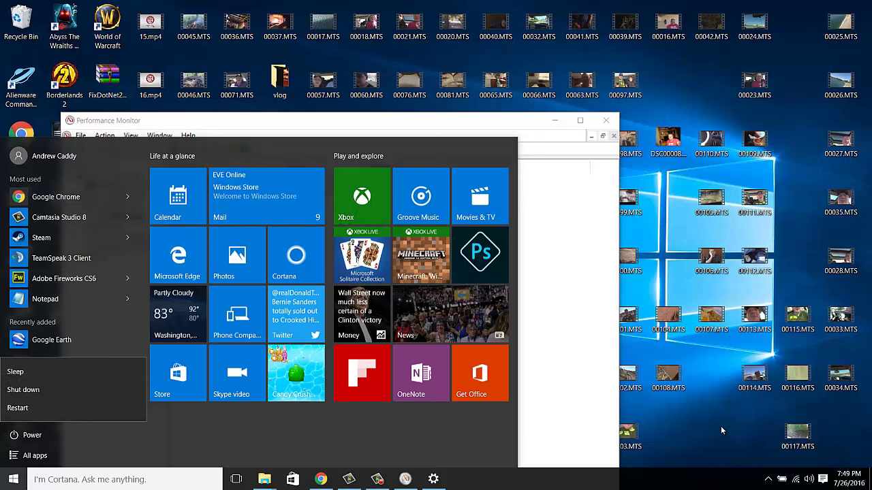
{"action": "left_click", "coordinate": [674, 437]}
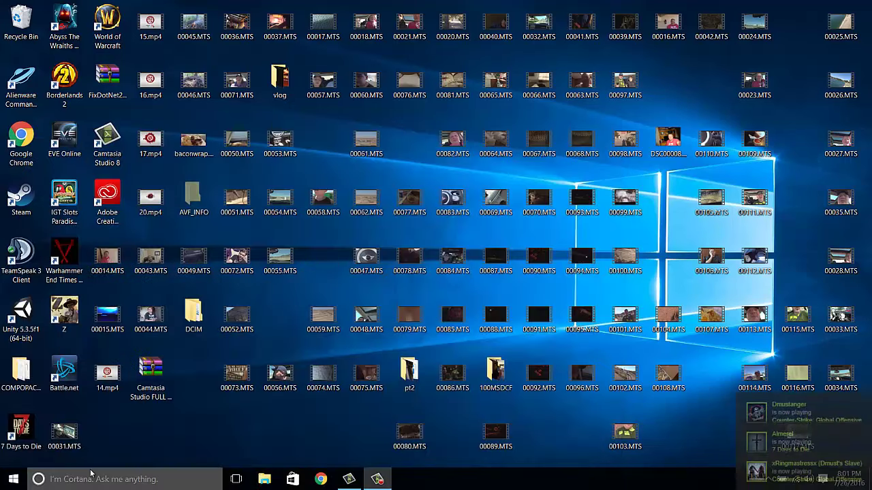
Find Performance Monitor under Windows Administrative Tools in All apps and bring up its launch options
{"action": "left_click", "coordinate": [13, 479]}
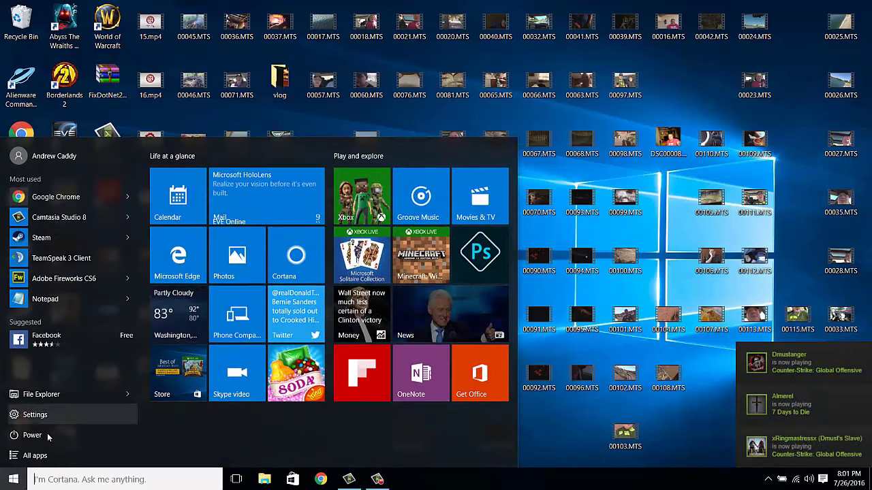
{"action": "left_click", "coordinate": [32, 455]}
{"action": "scroll", "coordinate": [61, 306], "scroll_direction": "down", "scroll_amount": 8}
{"action": "scroll", "coordinate": [60, 306], "scroll_direction": "down", "scroll_amount": 15}
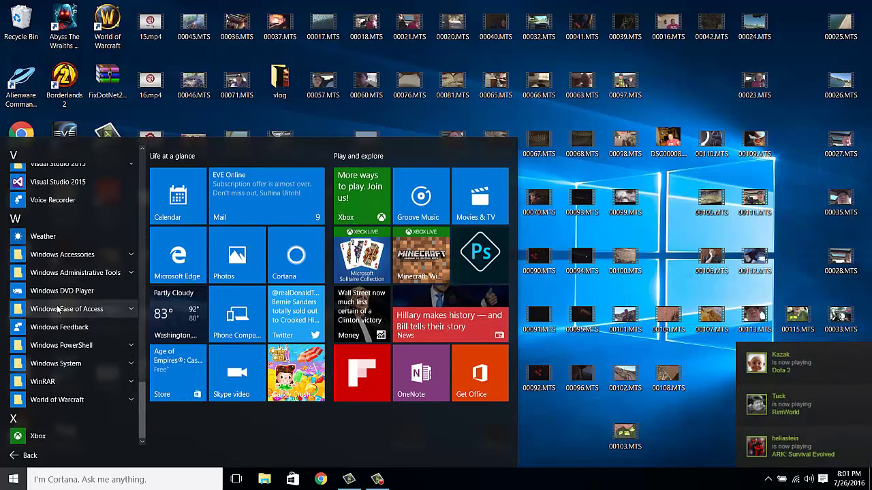
{"action": "left_click", "coordinate": [75, 273]}
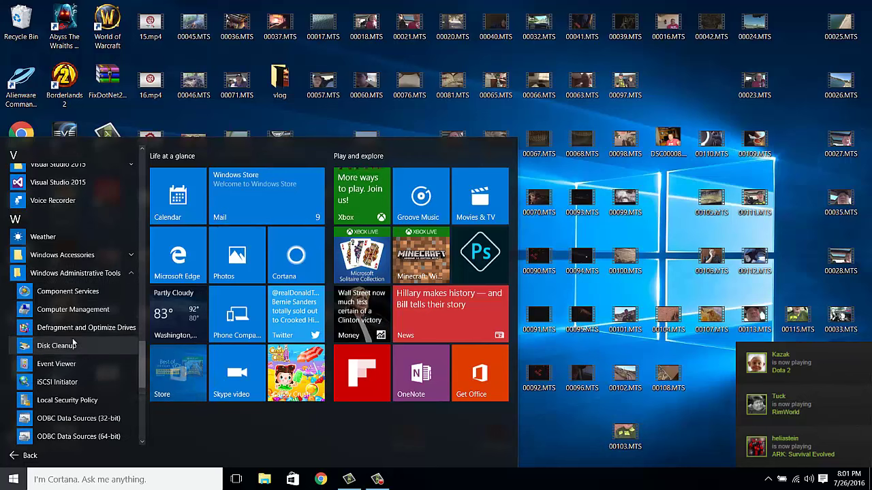
{"action": "scroll", "coordinate": [74, 333], "scroll_direction": "down", "scroll_amount": 4}
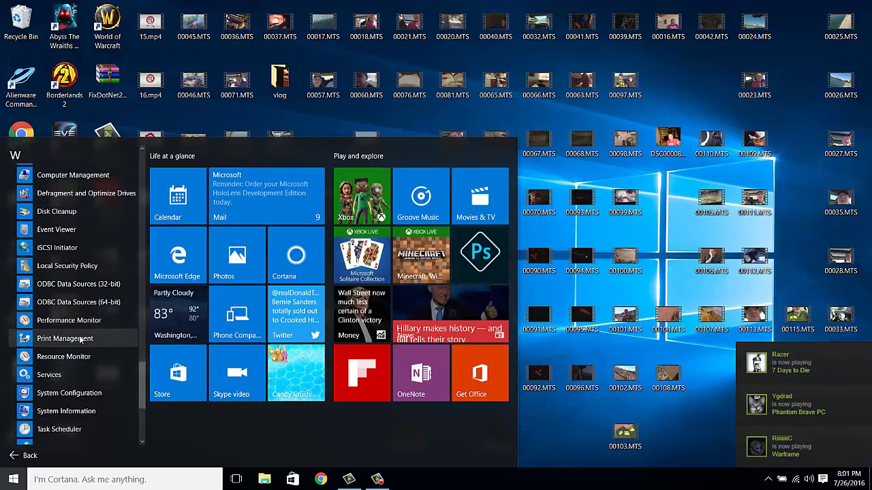
{"action": "right_click", "coordinate": [72, 325]}
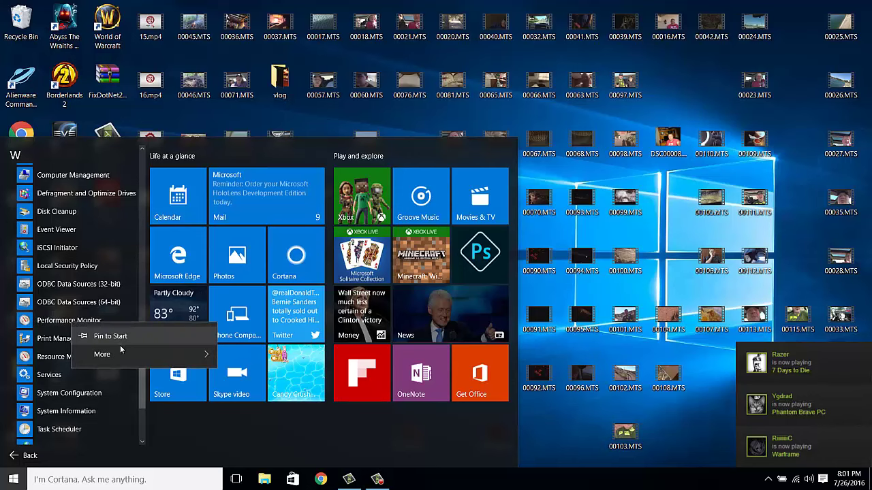
Launch Performance Monitor and open DataCollector01's properties in the 7d2d power set
{"action": "mouse_move", "coordinate": [122, 353]}
{"action": "left_click", "coordinate": [273, 378]}
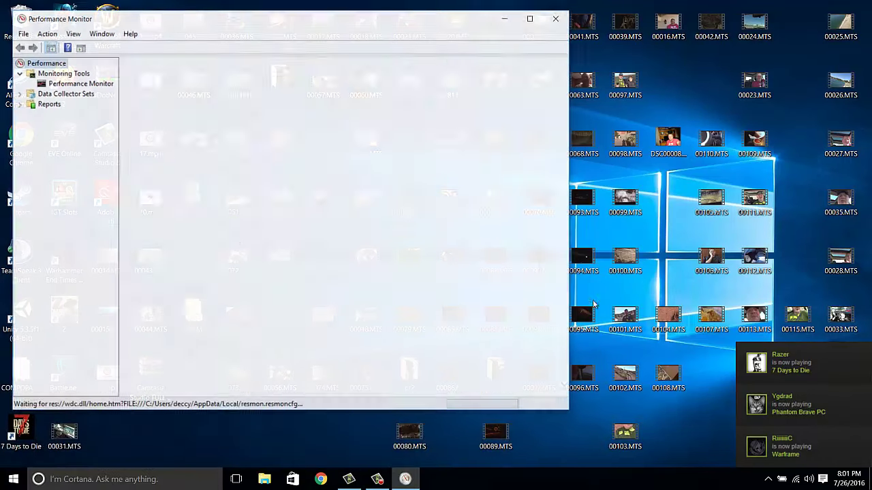
{"action": "left_click", "coordinate": [45, 96]}
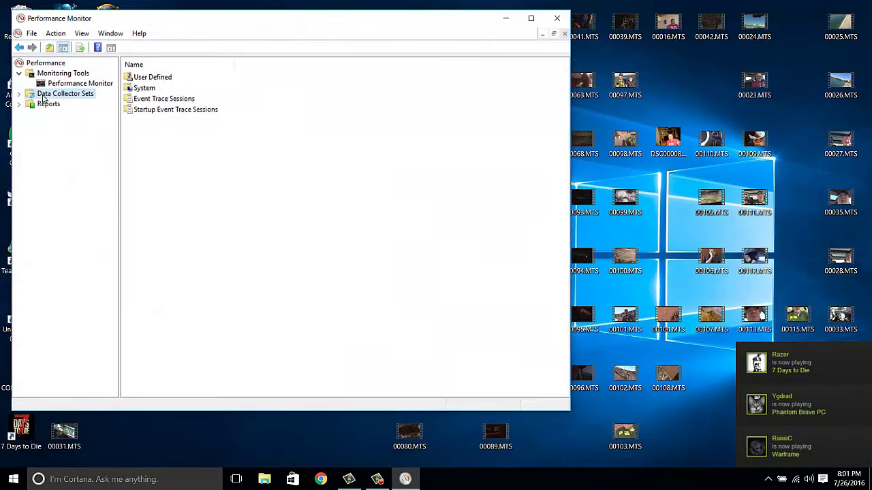
{"action": "double_click", "coordinate": [53, 95]}
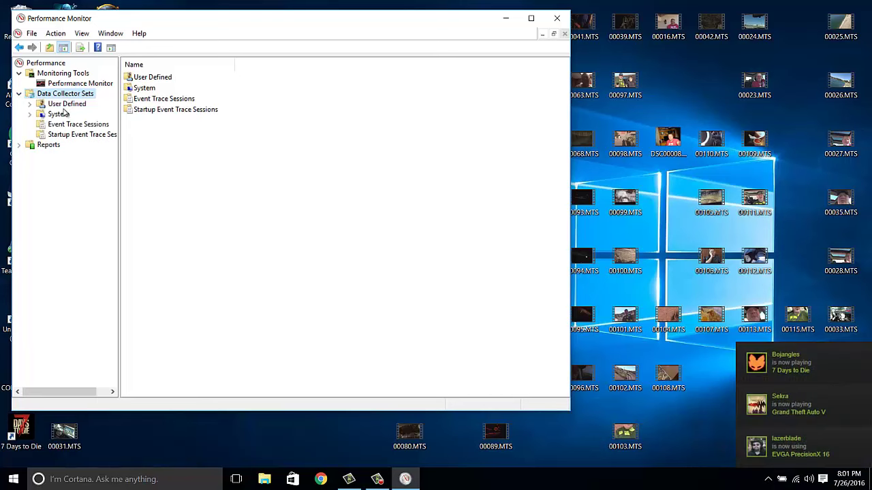
{"action": "left_click", "coordinate": [29, 105]}
{"action": "left_click", "coordinate": [71, 115]}
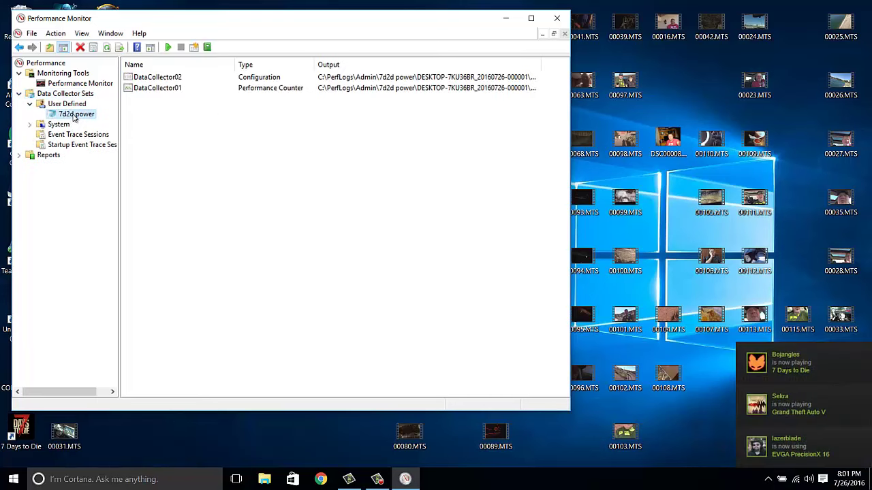
{"action": "right_click", "coordinate": [157, 89]}
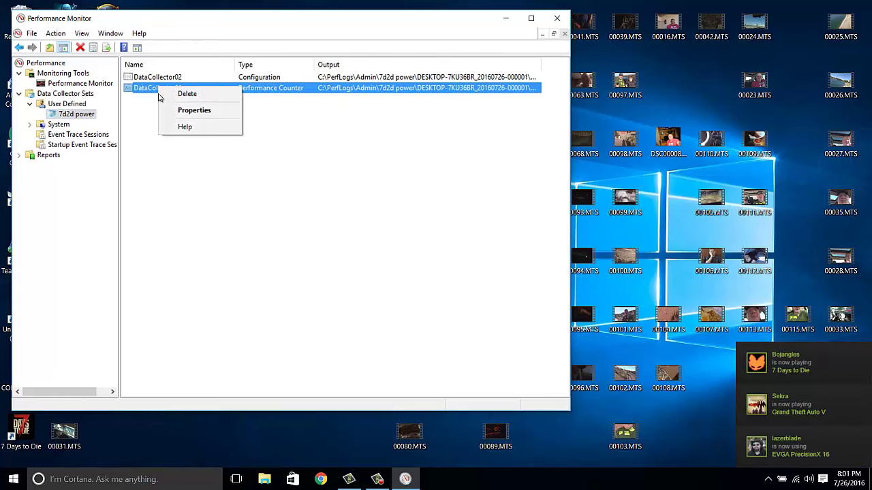
{"action": "key", "text": "Escape"}
{"action": "right_click", "coordinate": [171, 89]}
{"action": "left_click", "coordinate": [213, 111]}
Set the sample interval to 60 Seconds and apply
{"action": "left_click", "coordinate": [286, 274]}
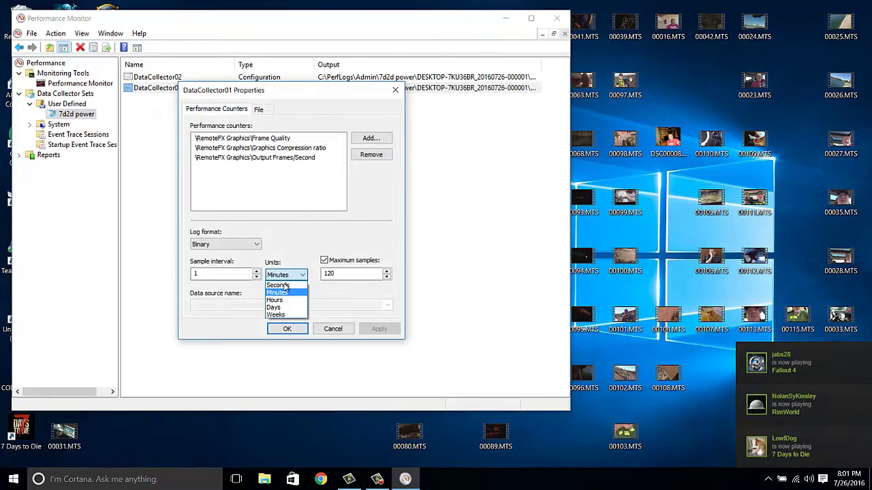
{"action": "left_click", "coordinate": [277, 289]}
{"action": "double_click", "coordinate": [235, 275]}
{"action": "type", "text": "60"}
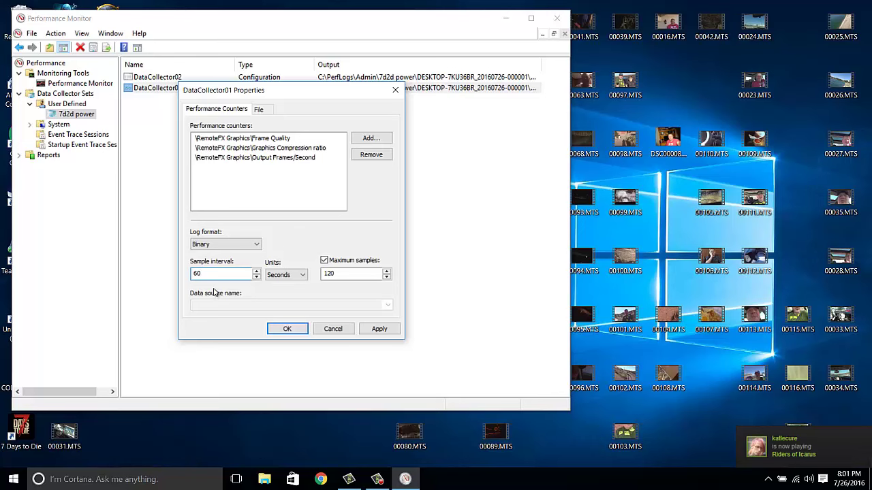
{"action": "left_click", "coordinate": [381, 329]}
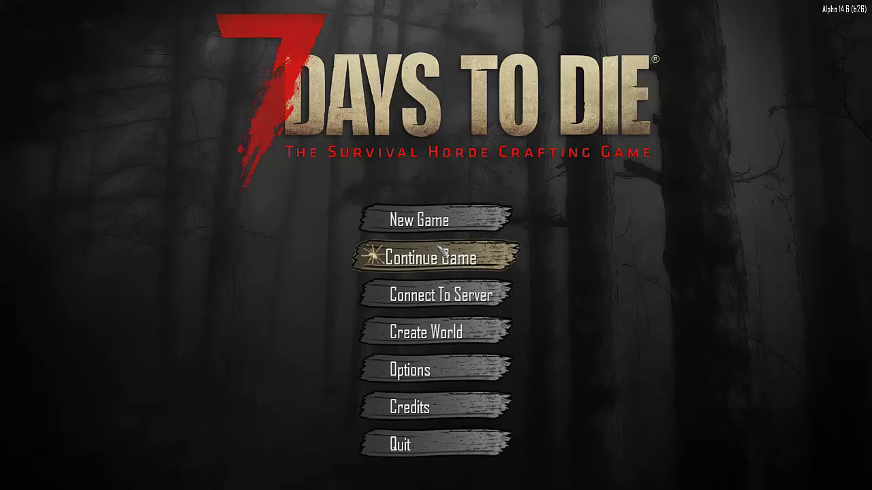
Peek at the server list, return to the main menu, and open Continue Game
{"action": "left_click", "coordinate": [443, 292]}
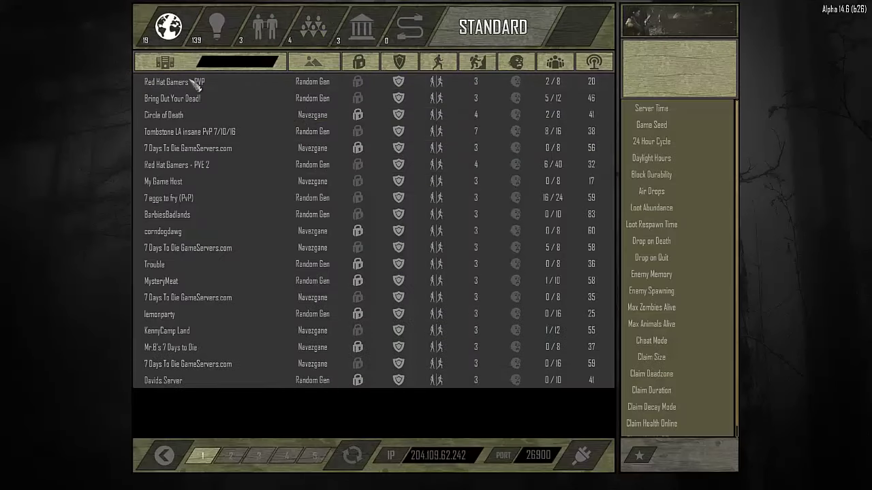
{"action": "left_click", "coordinate": [163, 455]}
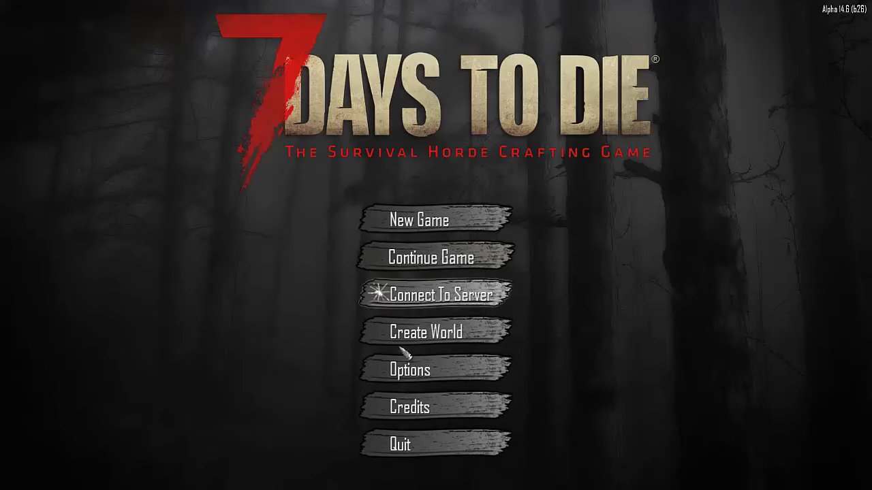
{"action": "left_click", "coordinate": [431, 266]}
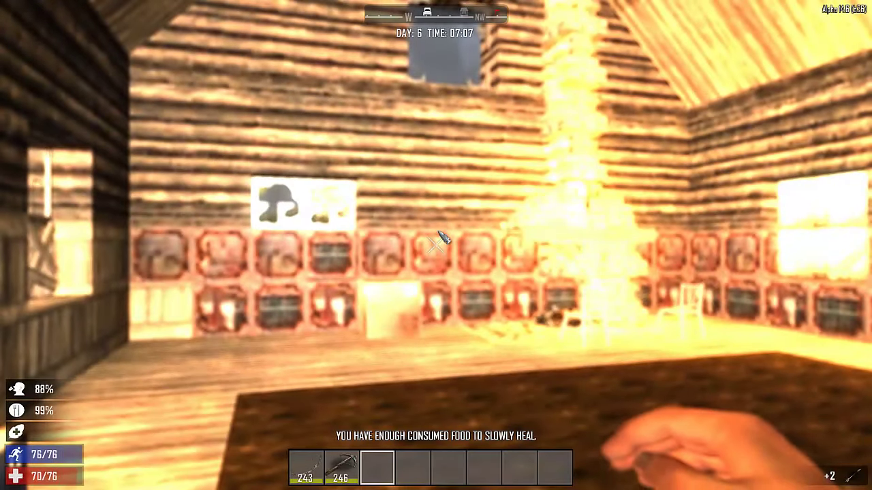
{"action": "mouse_move", "coordinate": [439, 249]}
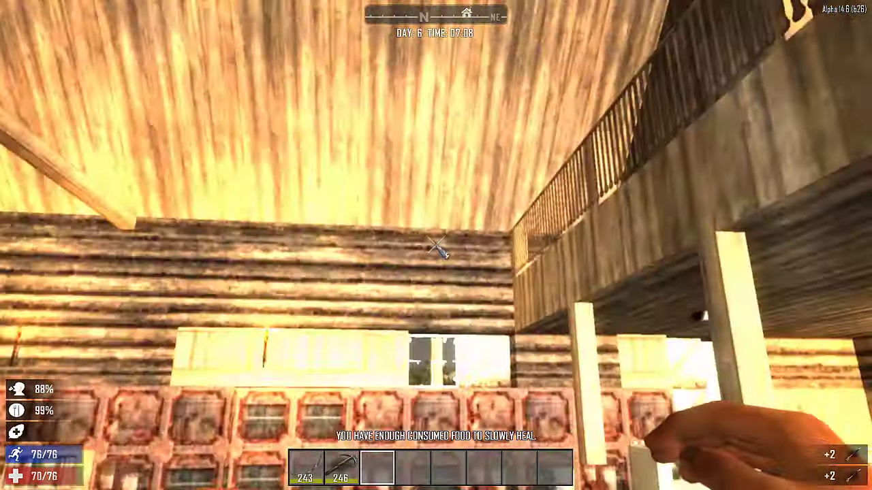